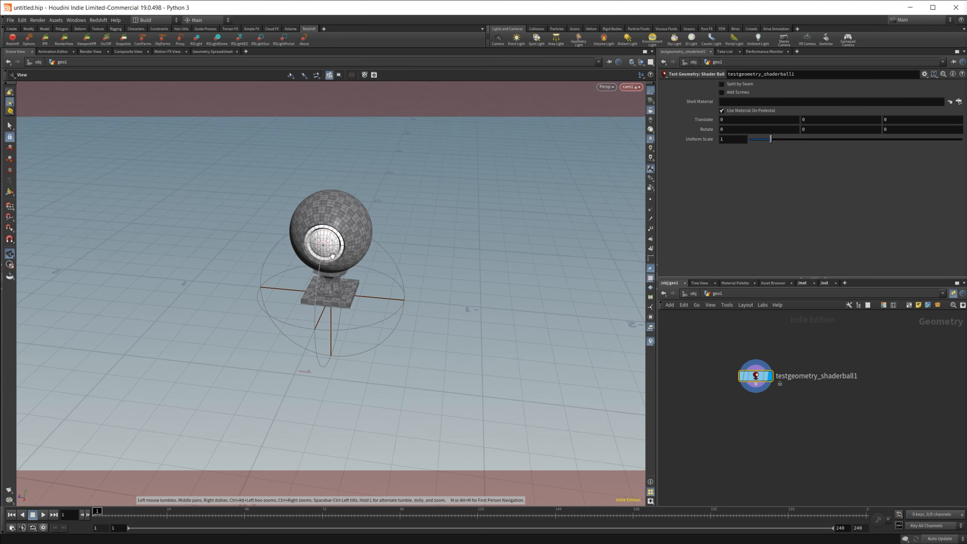
Step: Add a Material node to the shader ball geometry network
right_drag(333, 256, 427, 237)
middle_drag(427, 238, 426, 283)
drag(322, 308, 340, 281)
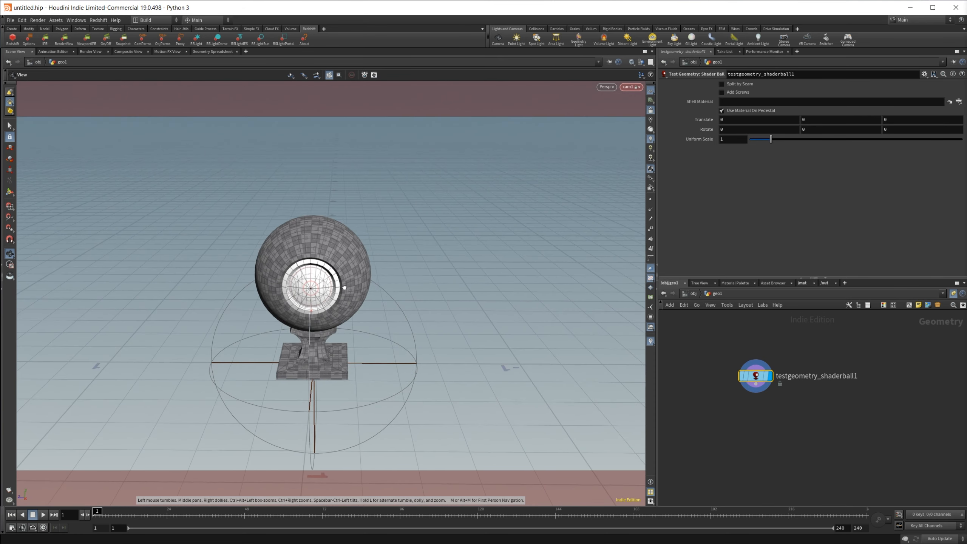
middle_drag(340, 282, 353, 298)
right_drag(352, 298, 364, 296)
middle_drag(363, 296, 380, 278)
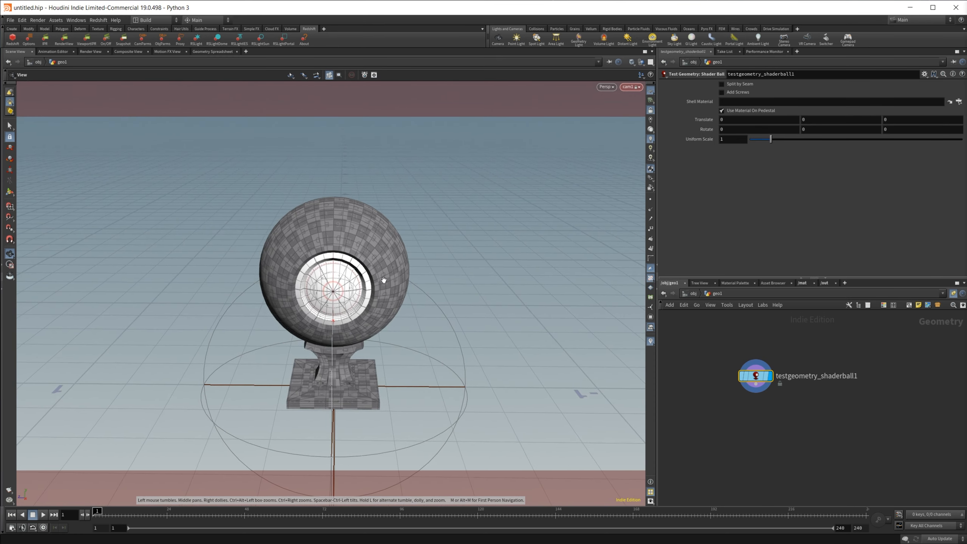
key(Tab)
text(mat)
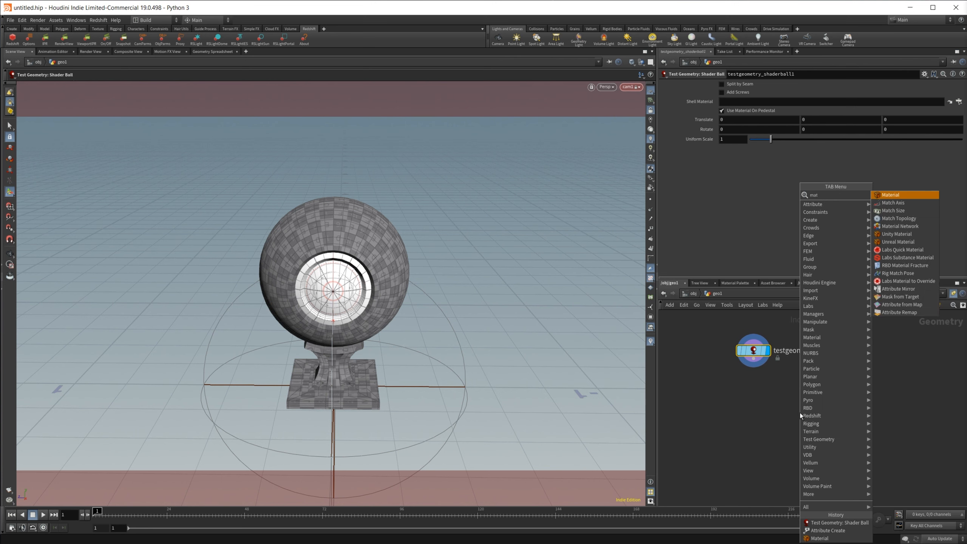
key(Return)
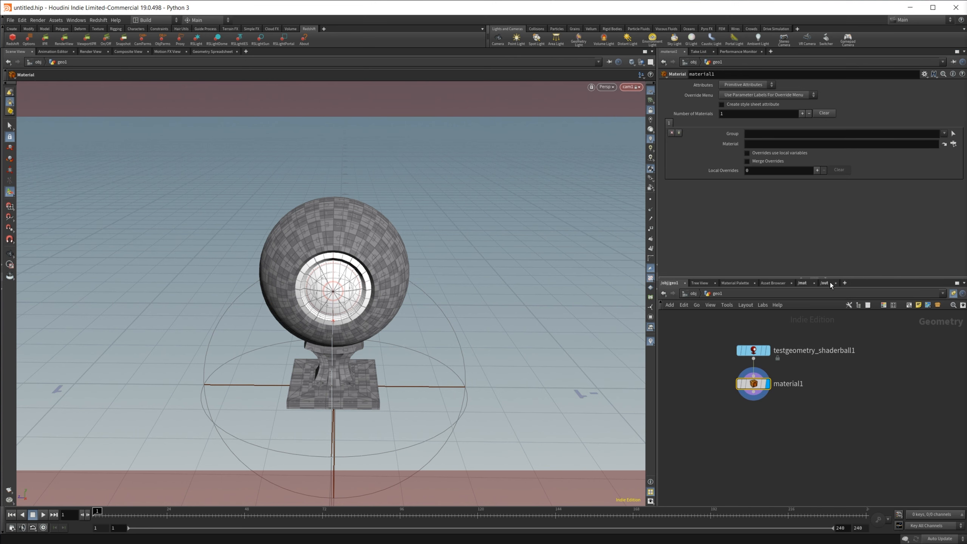
Step: Create a Redshift Material Builder in the mat network, dive inside, and expand the material's Base Props
click(801, 283)
key(Tab)
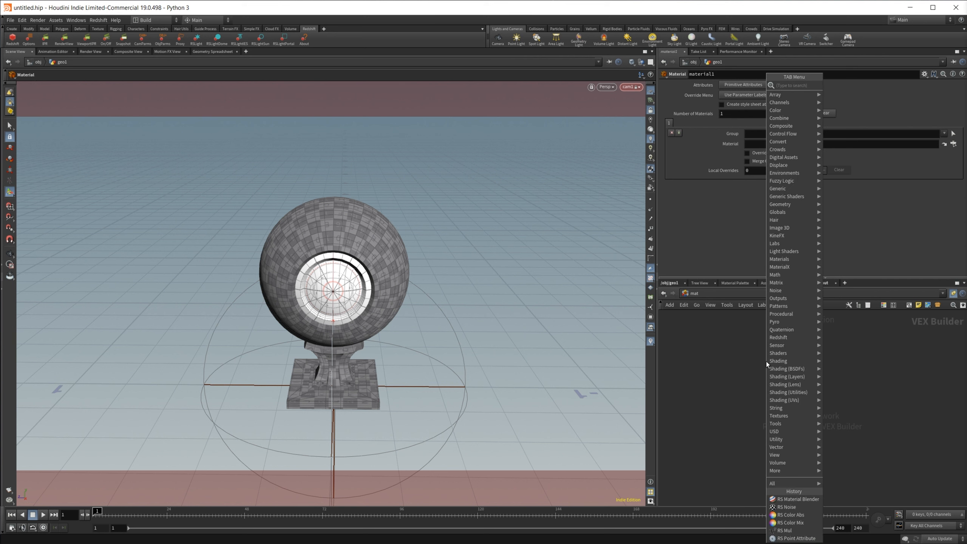
text(rs bu)
key(Down)
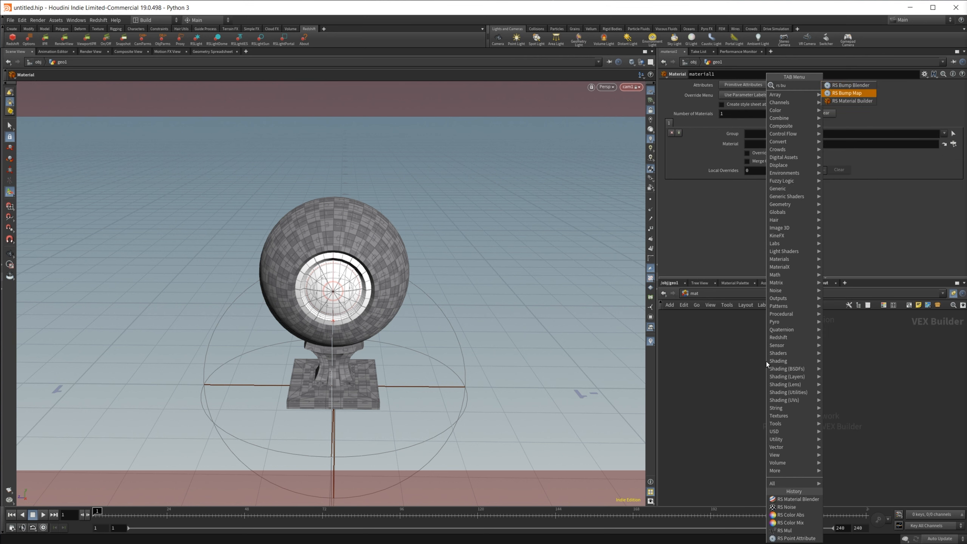
key(Return)
click(785, 358)
double_click(785, 358)
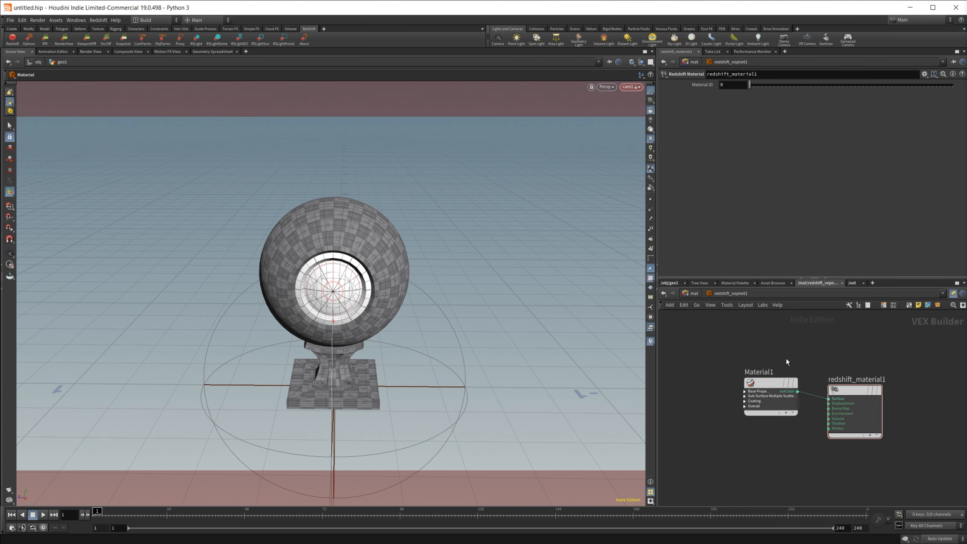
click(744, 391)
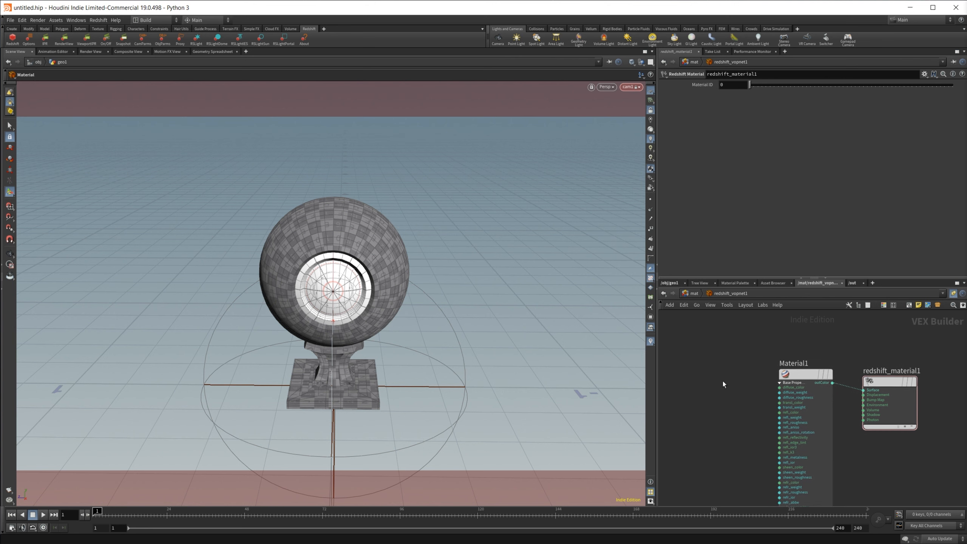
Step: Back in geo1, assign /mat/redshift_vopnet1 as the material on the material1 node
click(669, 282)
click(758, 383)
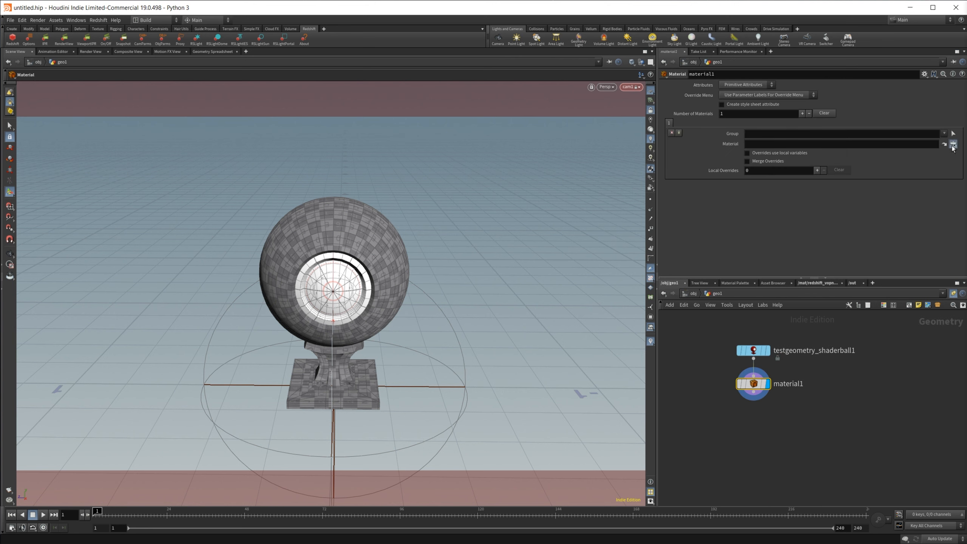
click(954, 143)
click(931, 213)
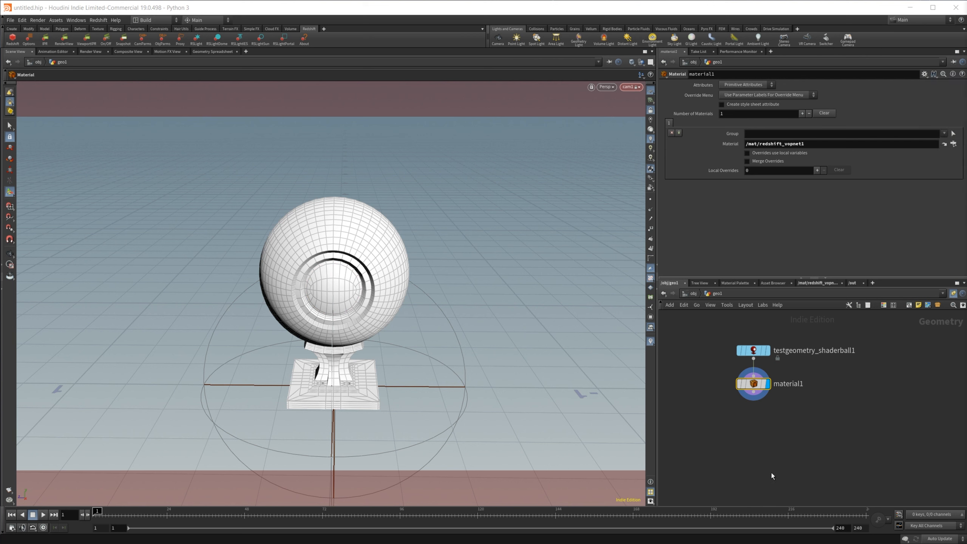
Step: Inside the material builder, add an RS Maxon Noise node and wire its output into the material's diffuse color
click(808, 284)
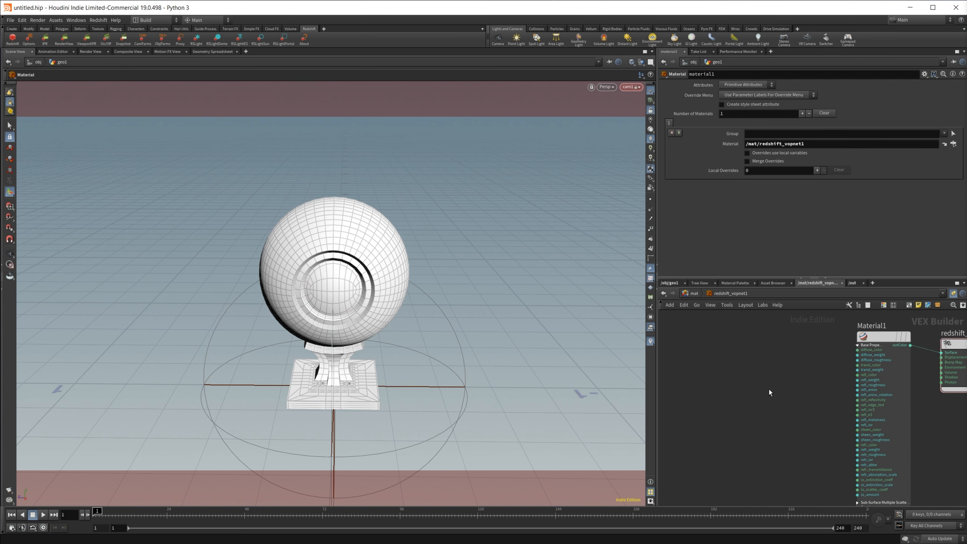
key(Tab)
text(max)
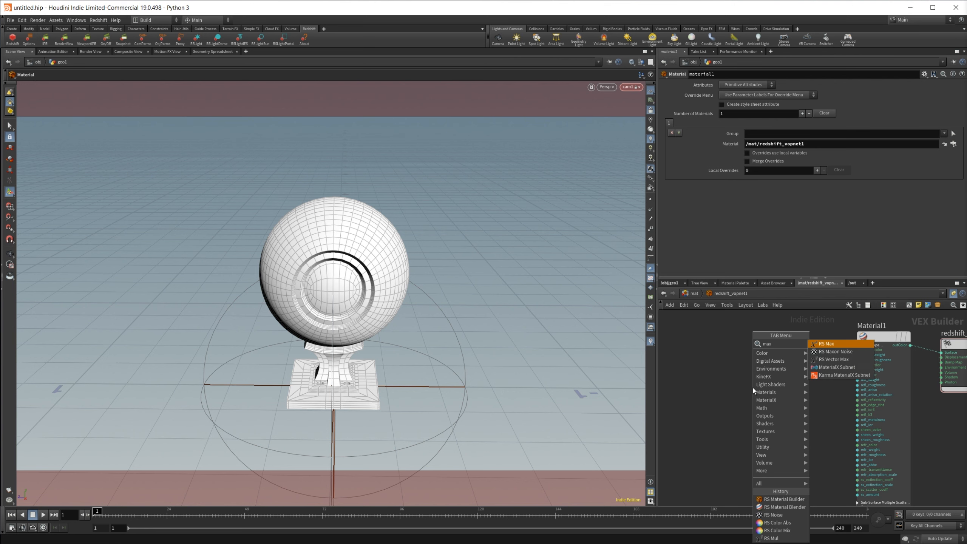
key(Down)
key(Return)
click(752, 388)
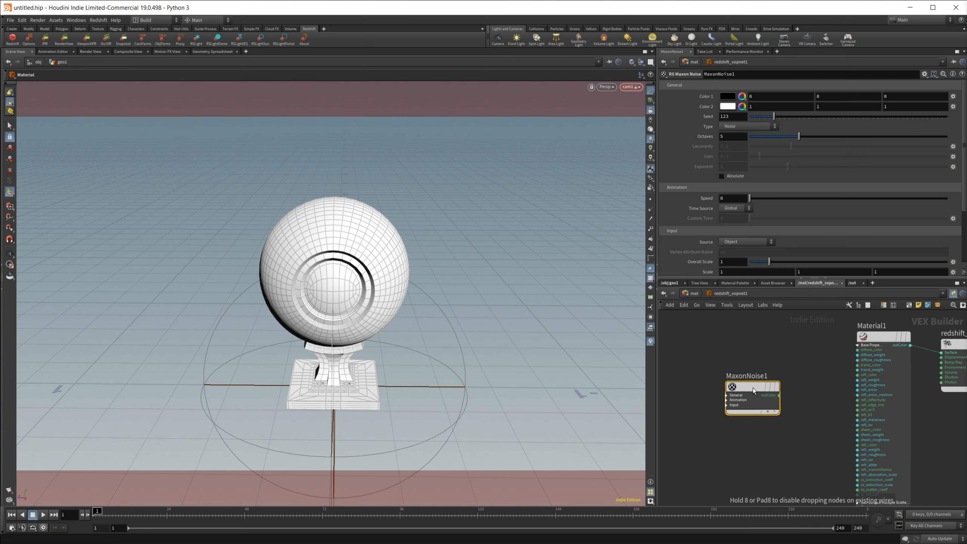
drag(758, 378, 872, 350)
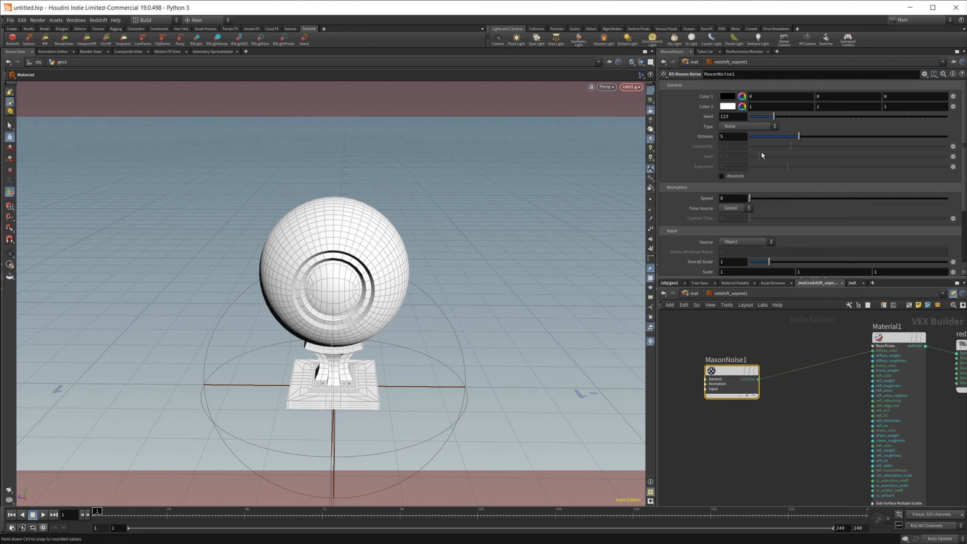
Step: Set the Maxon Noise type to Zada and its animation speed to 3.75
click(745, 125)
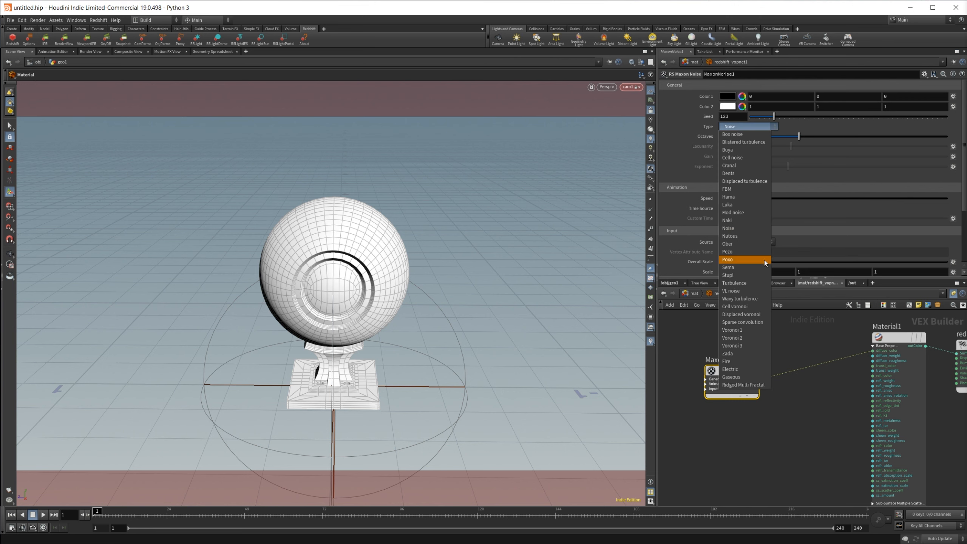
click(734, 354)
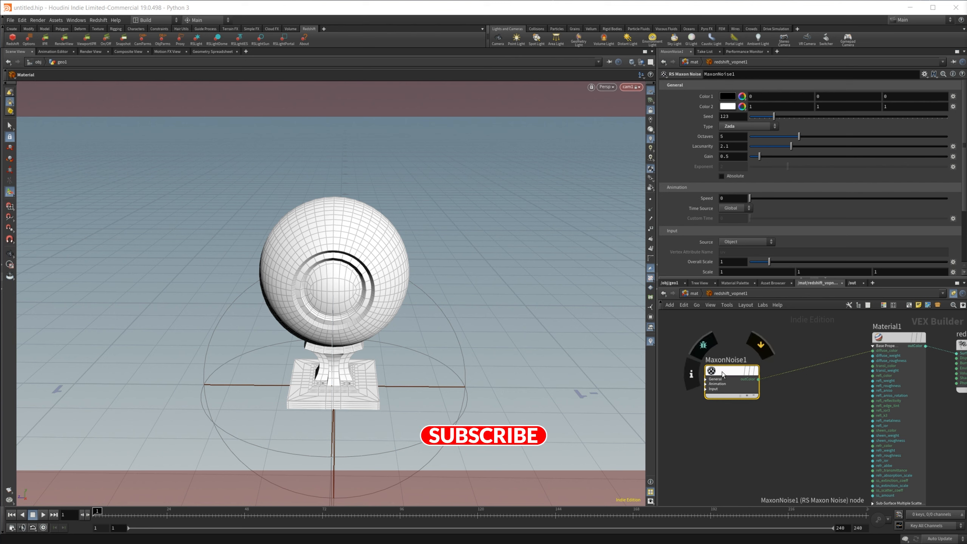
drag(748, 200, 825, 201)
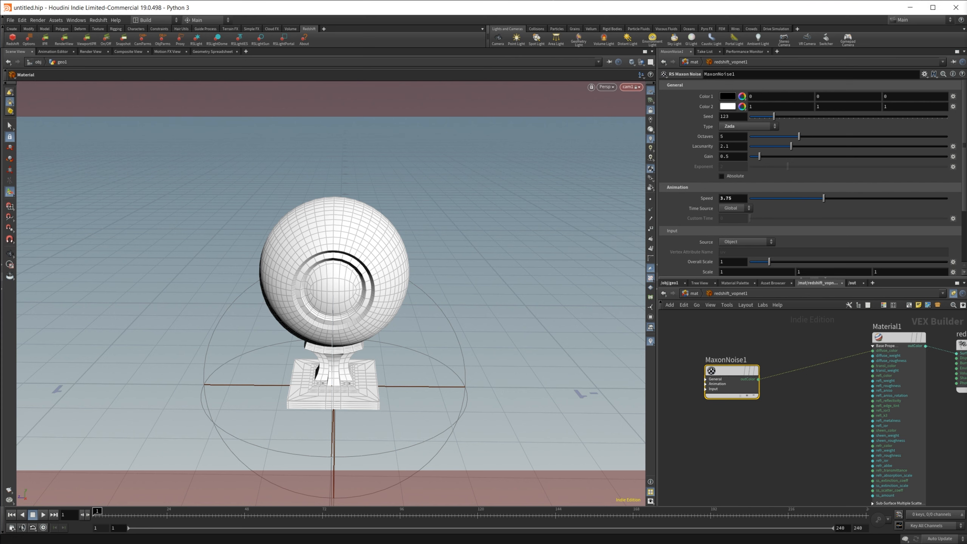
Step: Open the Redshift Render View and jump to frame 50 to preview the noise
drag(966, 40, 406, 74)
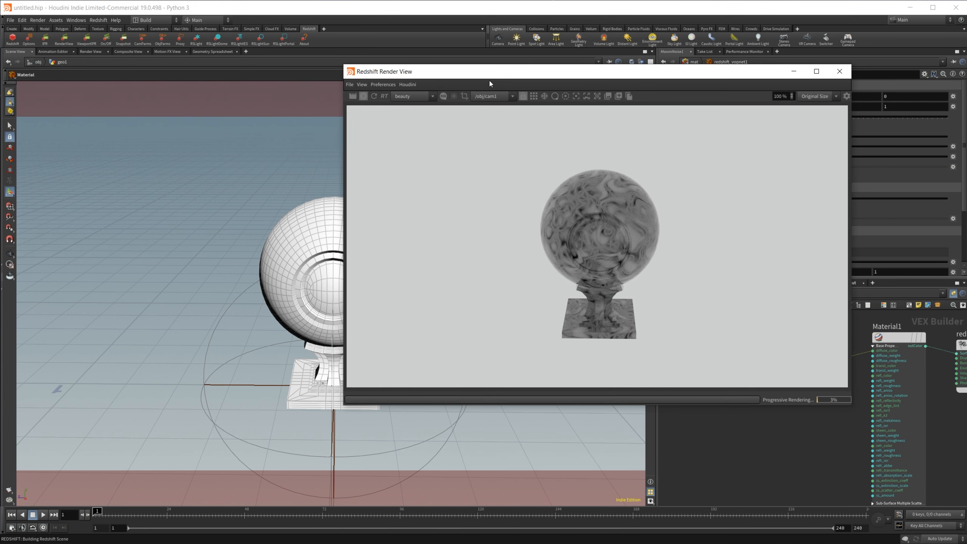
drag(490, 84, 287, 78)
click(250, 515)
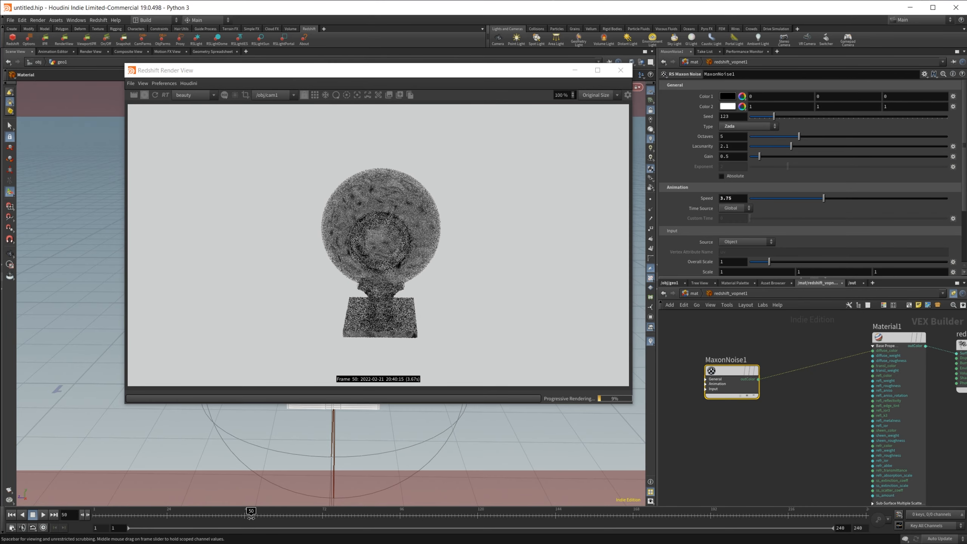
Step: Raise the noise speed to 7.58 and scrub the timeline to preview the animation
drag(823, 199, 899, 202)
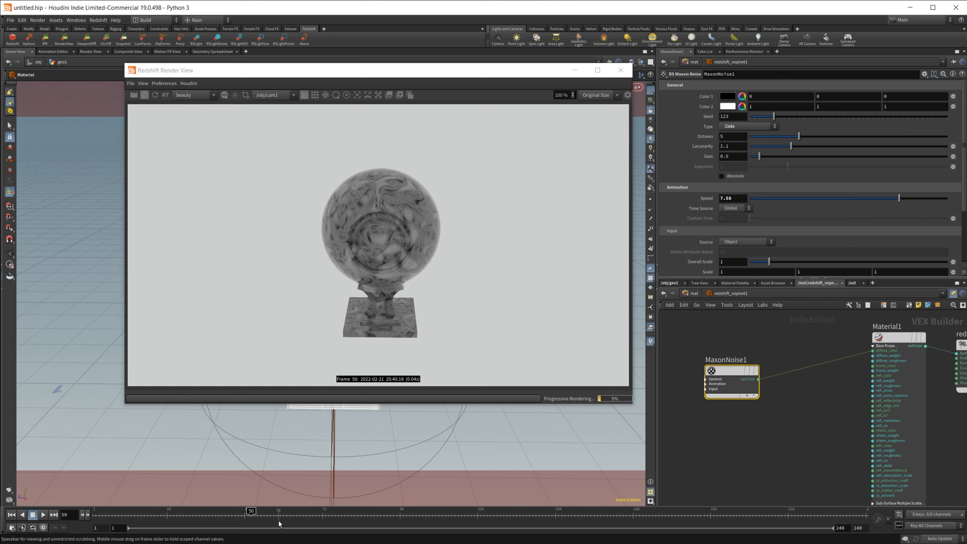
drag(277, 517, 322, 524)
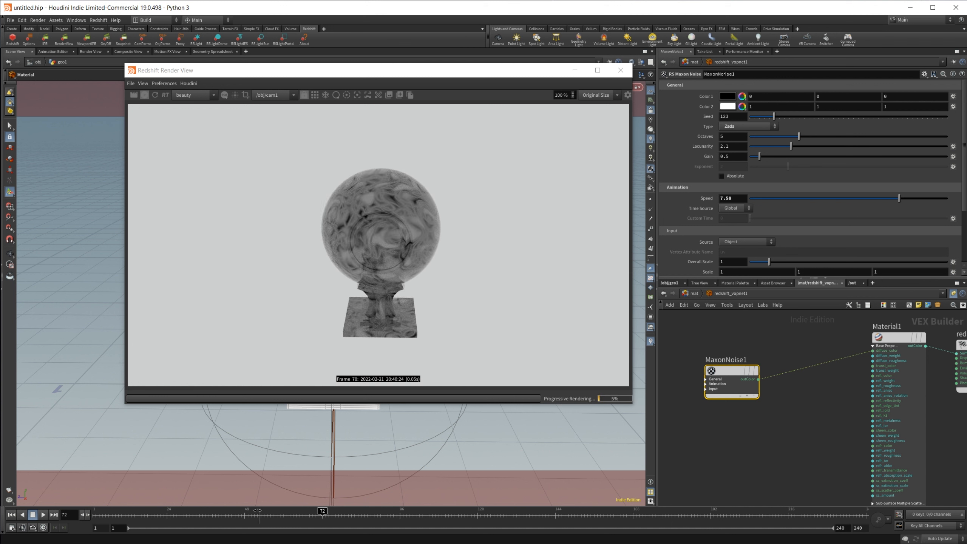
drag(257, 510, 206, 511)
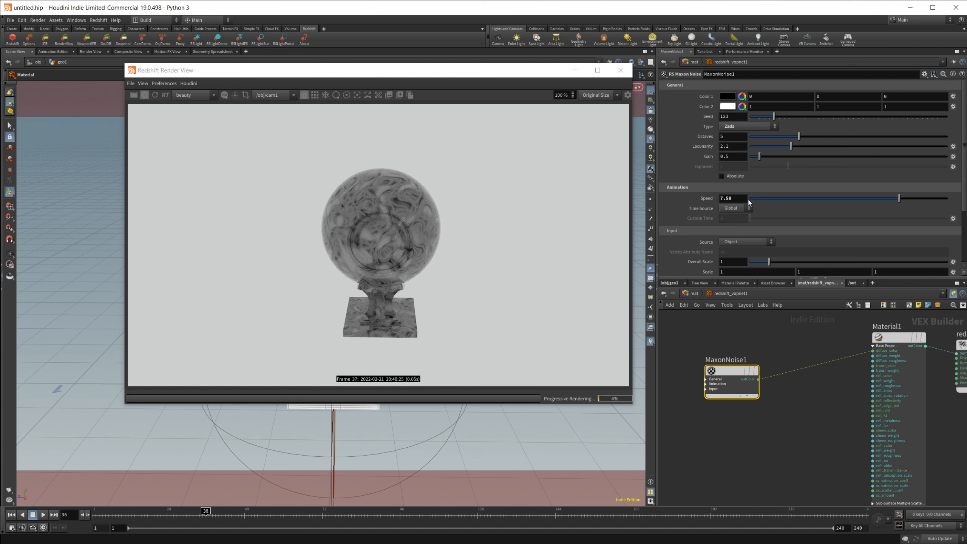
Step: Set the noise speed to 0 and close the Redshift Render View
scroll(686, 213, down, 1)
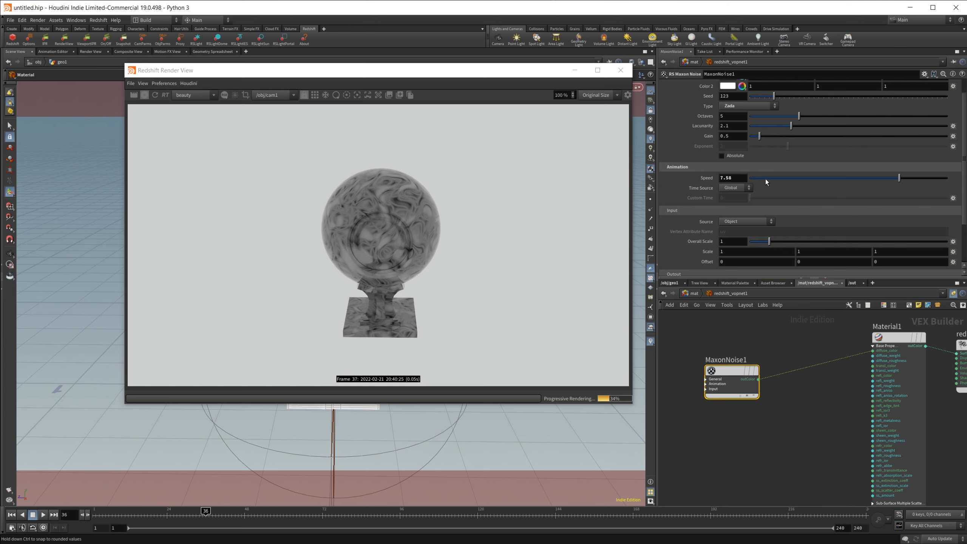
drag(775, 179, 743, 179)
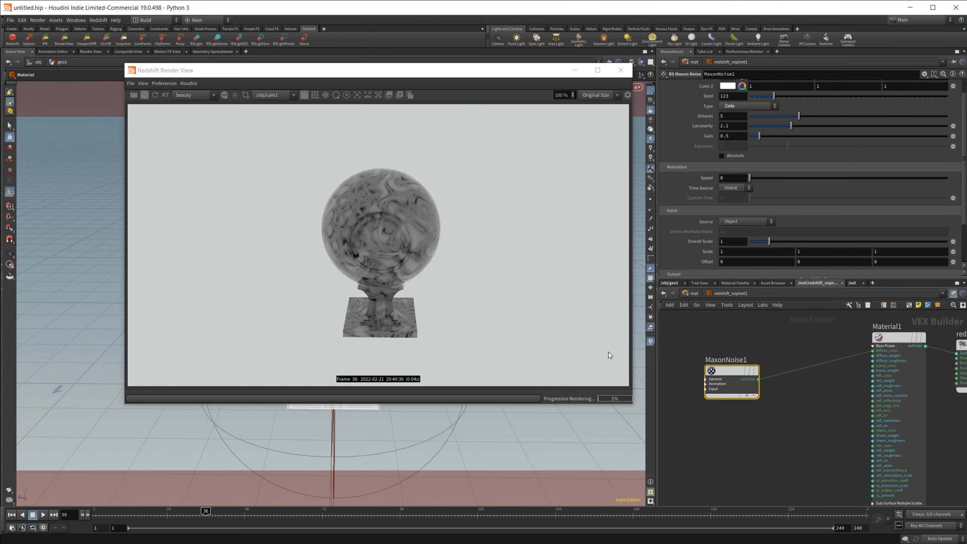
drag(527, 71, 966, 165)
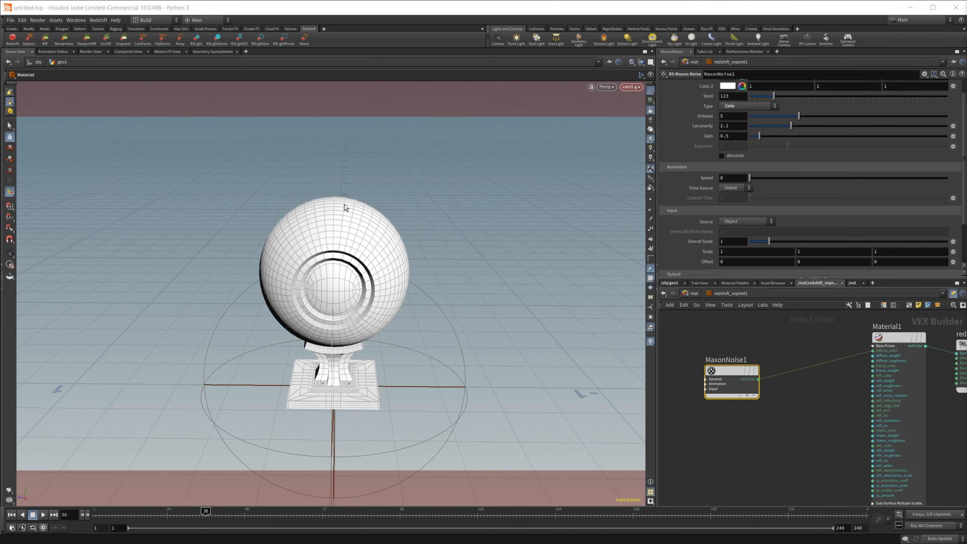
Step: In geo1, insert an Attribute Create node between the shader ball and material1
click(670, 282)
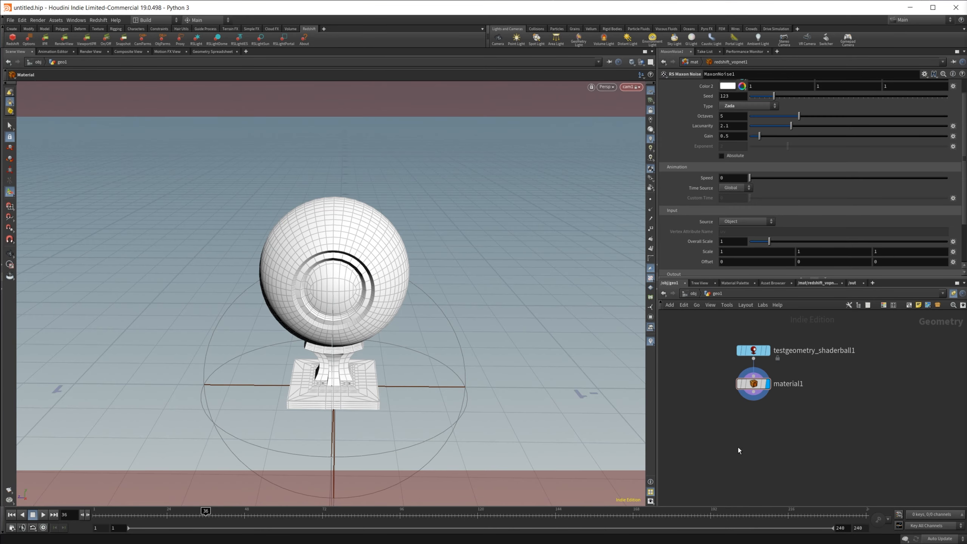
mouse_move(757, 388)
drag(757, 389, 757, 437)
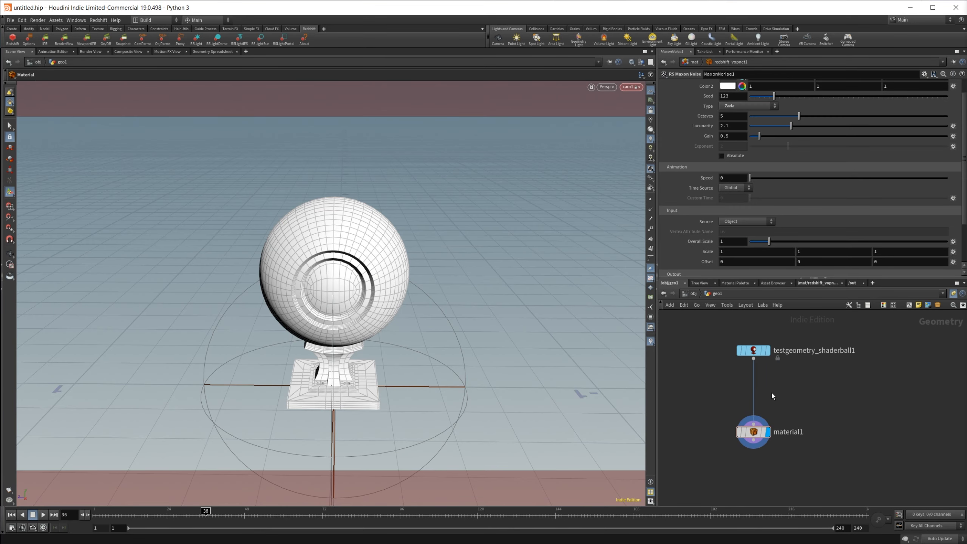
key(Tab)
text(a)
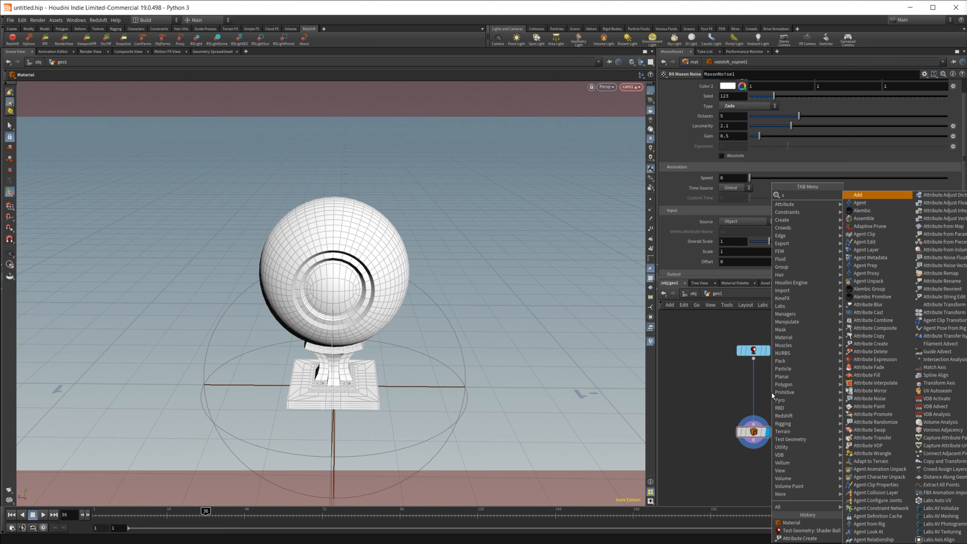
text(tt cr)
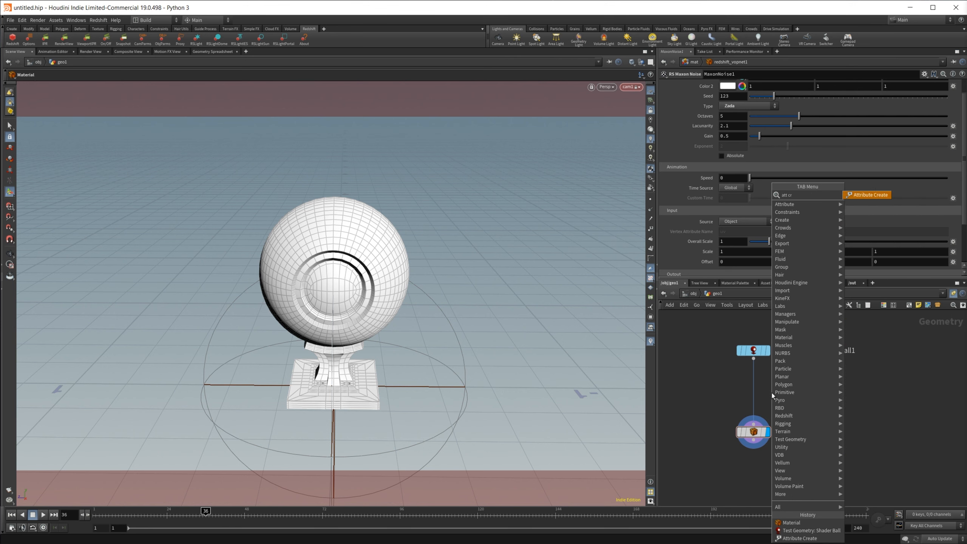
key(Return)
click(772, 393)
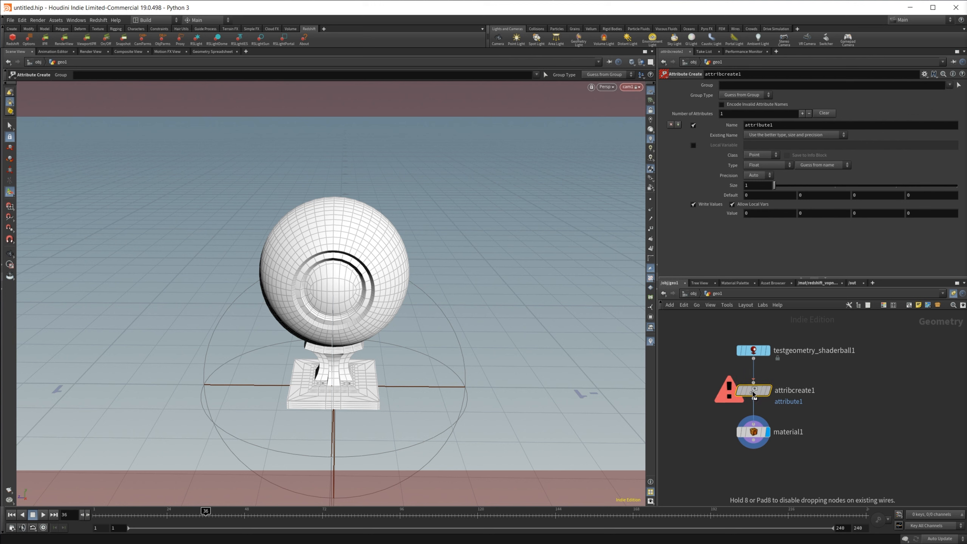
Step: Name the new attribute Scale
drag(794, 126, 634, 120)
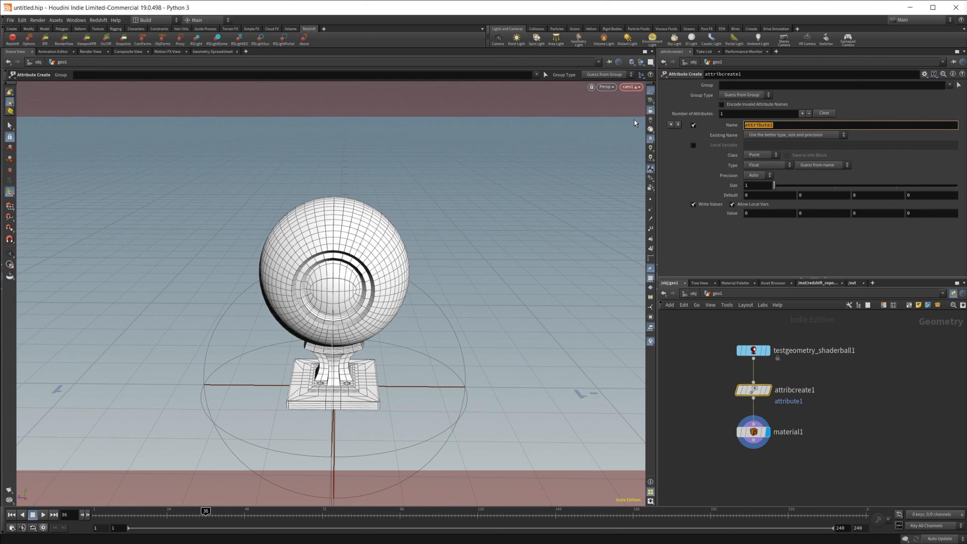
text(Scale)
key(Return)
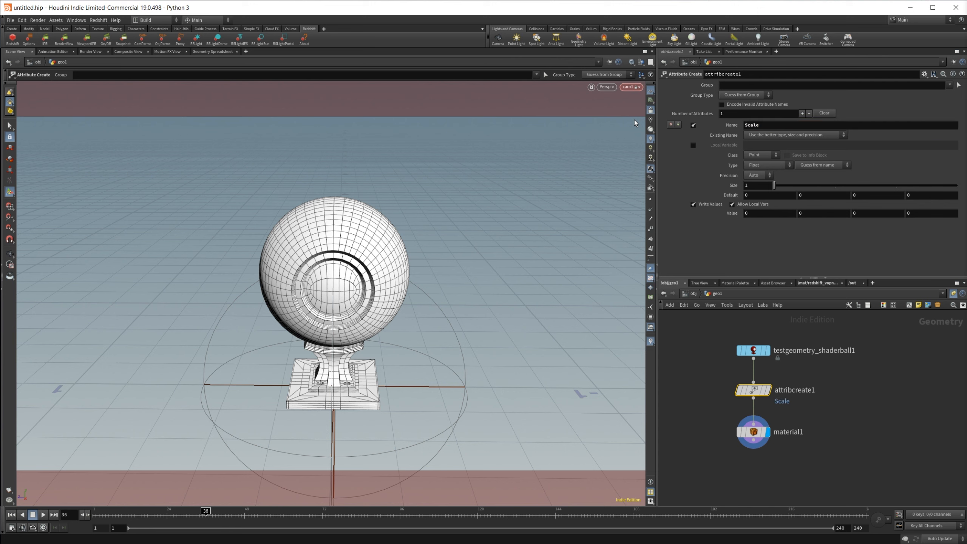
Step: At frame 1, set the Scale attribute value to 1 and keyframe it
click(769, 212)
drag(116, 515, 94, 515)
click(757, 214)
text(1)
key(Return)
alt+click(731, 215)
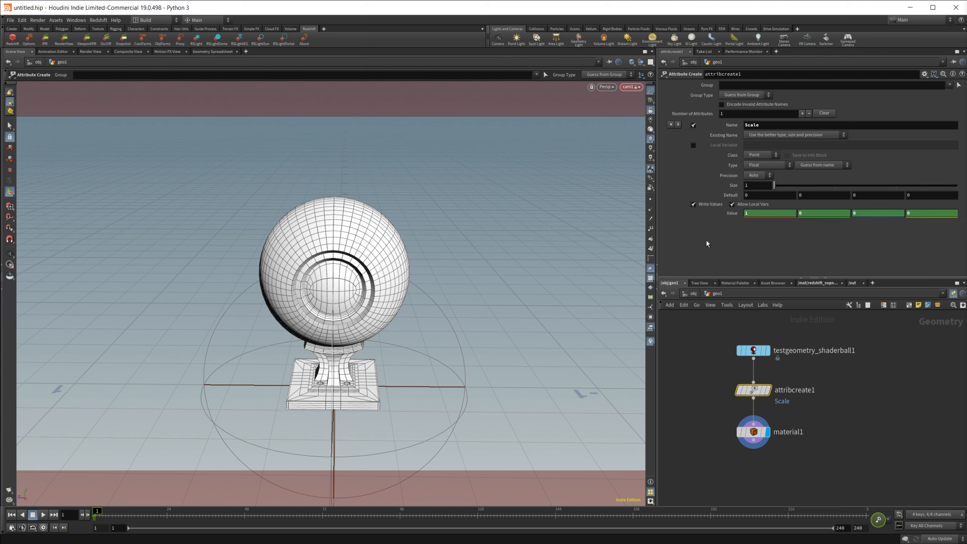
Step: At frame 60, set the Scale attribute value to 6 and keyframe it
drag(123, 514, 283, 513)
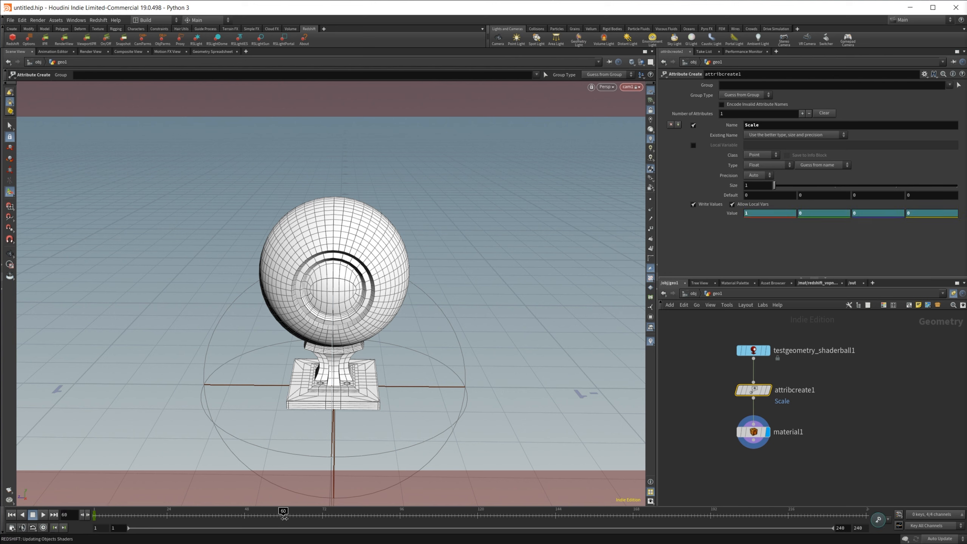
click(775, 217)
text(6)
key(Return)
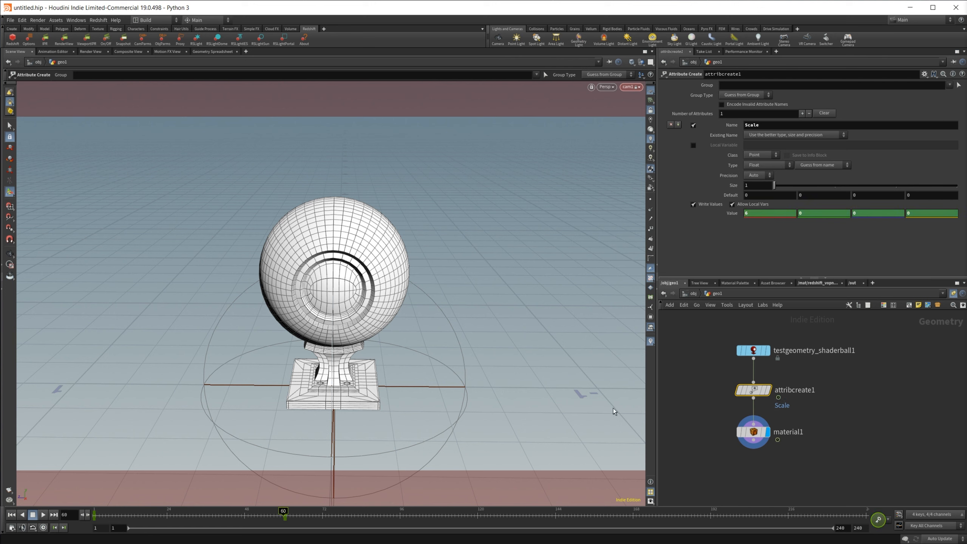
click(696, 441)
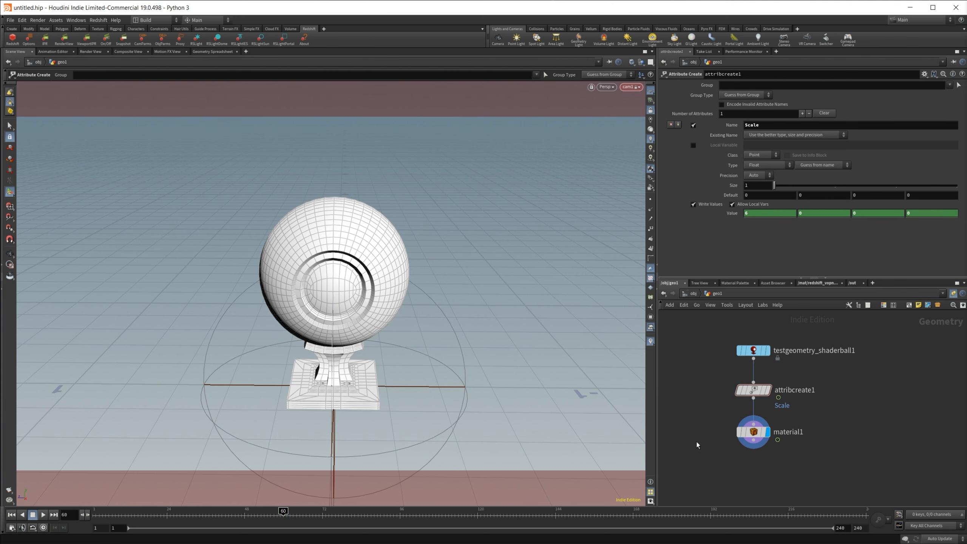
Step: Scrub to frame 56 and open the Geometry Spreadsheet to inspect the Scale attribute
mouse_move(285, 515)
mouse_down()
mouse_move(297, 515)
mouse_move(271, 515)
mouse_up()
click(212, 52)
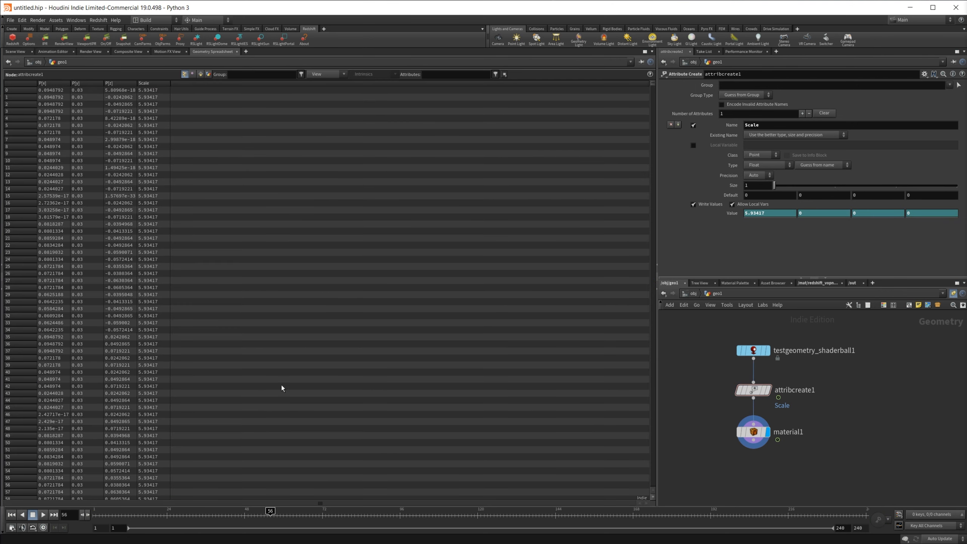
Step: Back at frame 21, add an RS Point Attribute node inside the Redshift material network
drag(268, 514, 156, 514)
click(16, 51)
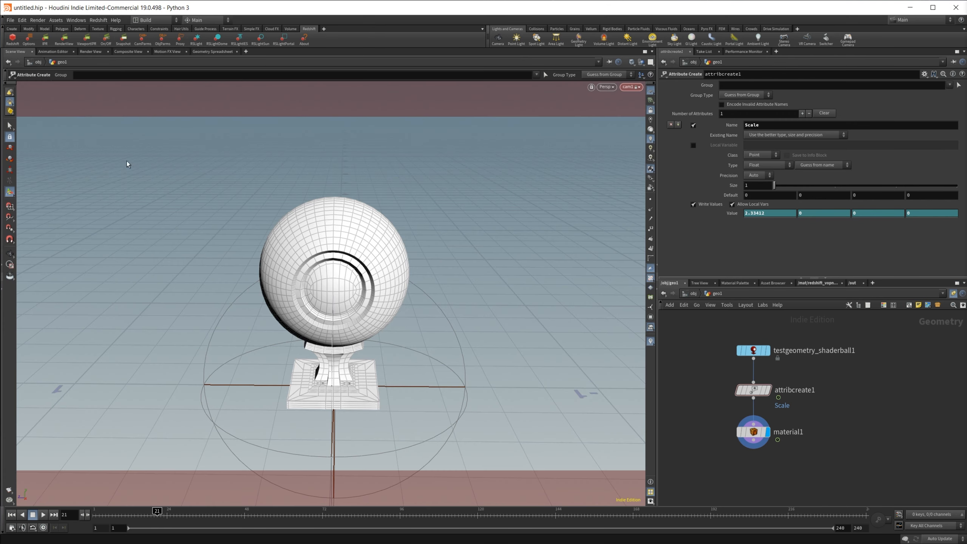
click(831, 283)
middle_drag(733, 428, 781, 431)
click(754, 392)
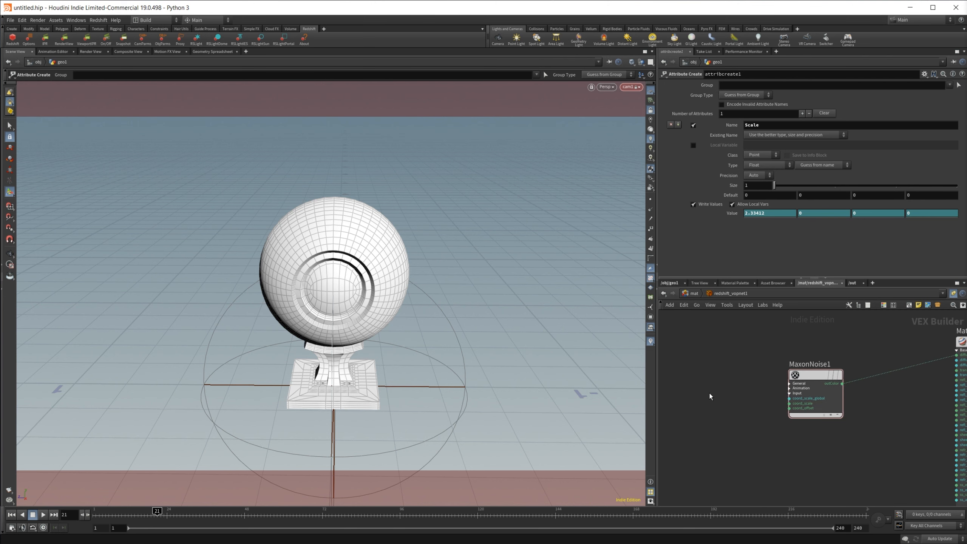
key(Tab)
text(poi)
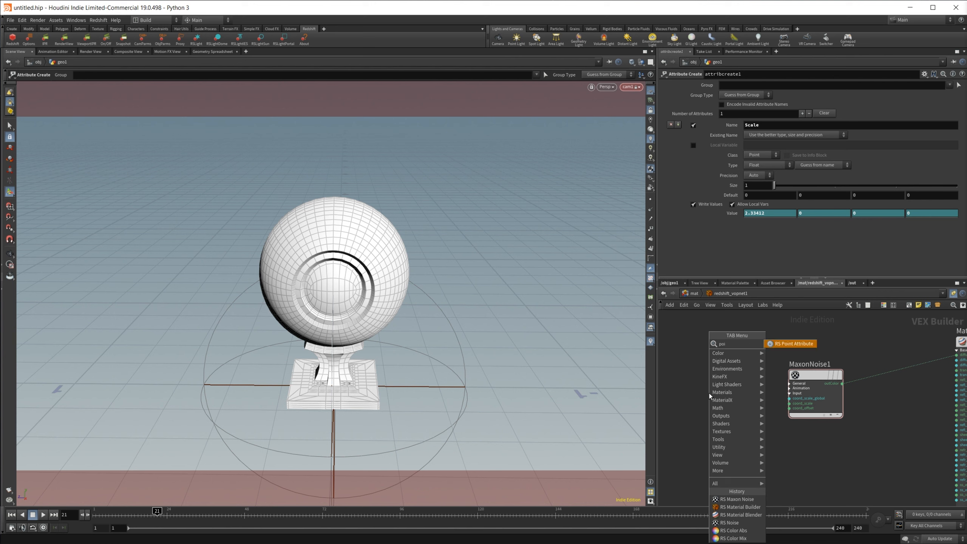
key(Return)
click(708, 393)
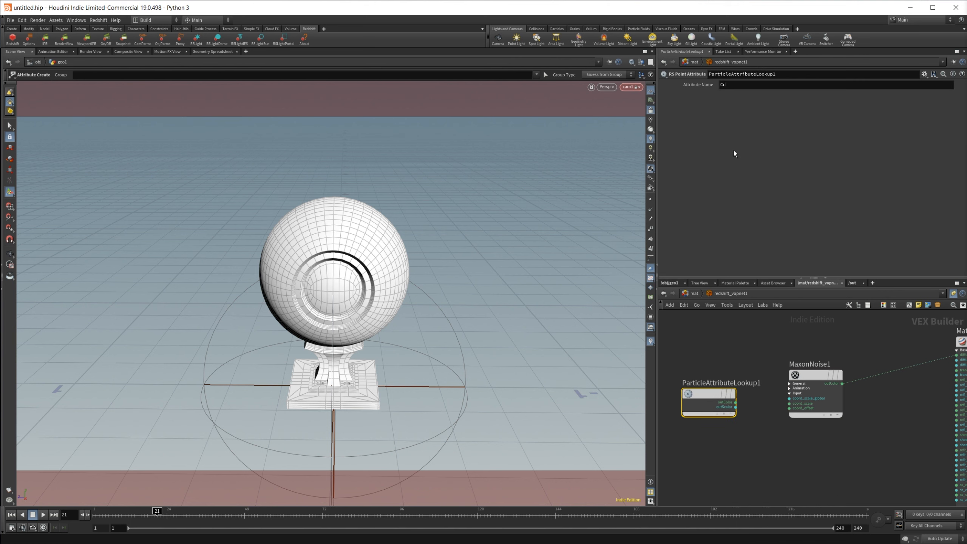
Step: Set the point attribute node's name to Scale and connect it to the Maxon Noise's global coordinate scale input
double_click(734, 85)
text(Scal)
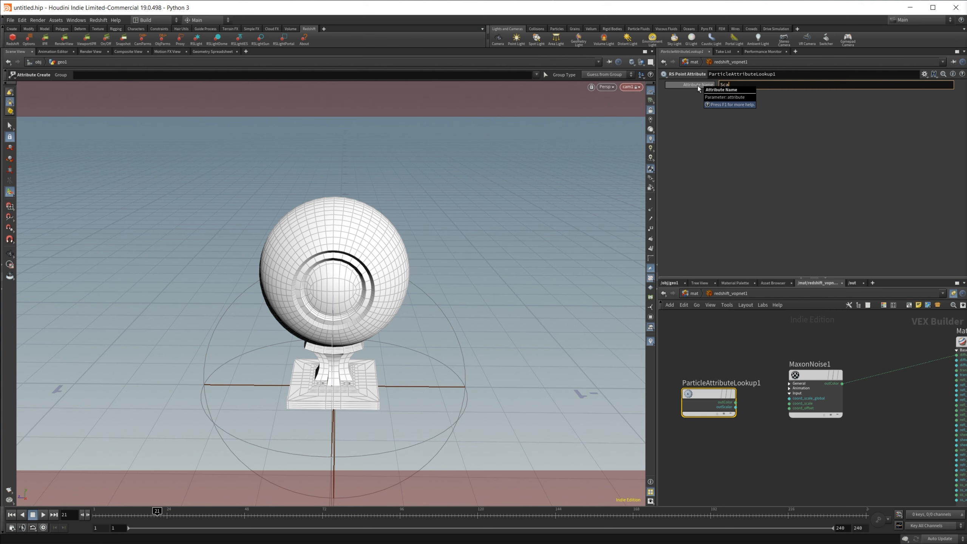
text(e)
key(Return)
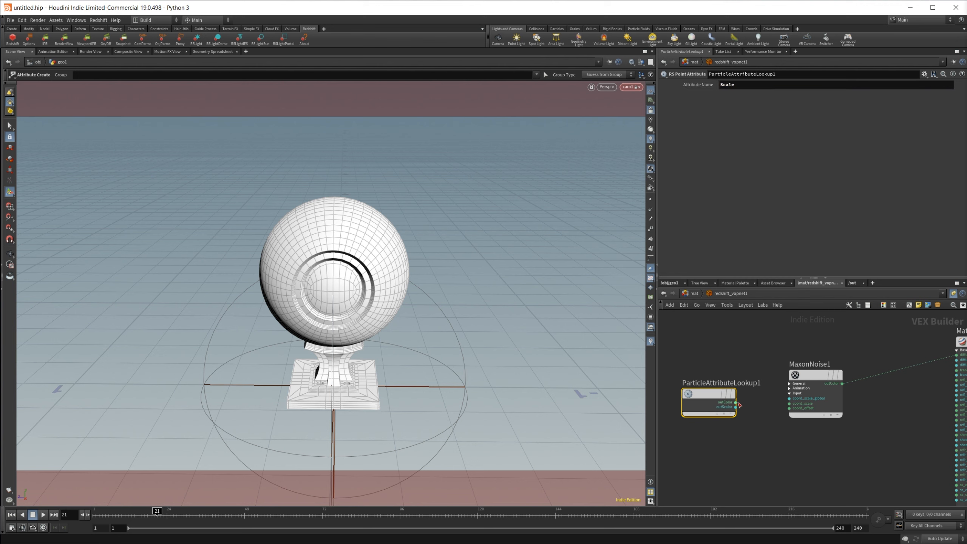
drag(736, 403, 789, 398)
middle_drag(850, 454, 837, 453)
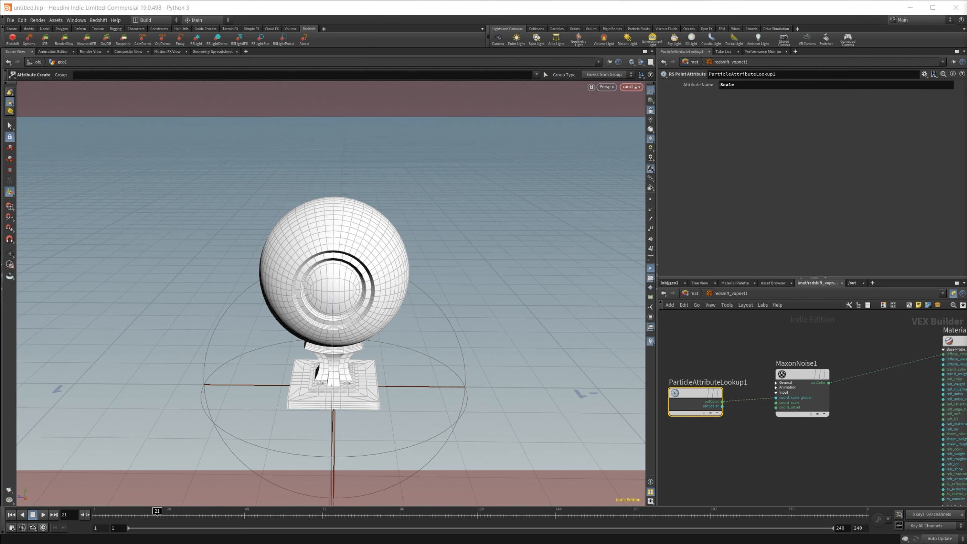
Step: Start an IPR render in the Redshift Render View and scrub the timeline to preview the animated noise
click(12, 514)
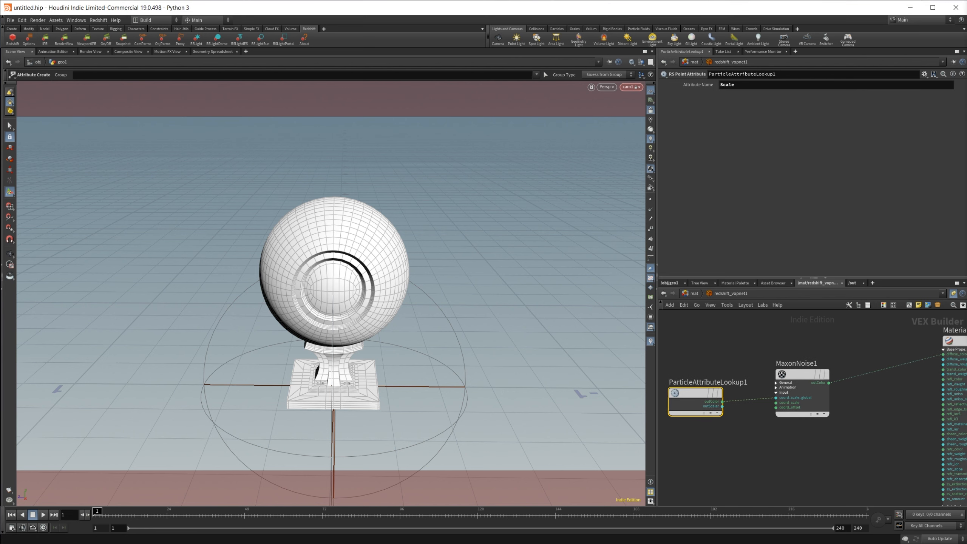
drag(966, 99, 261, 111)
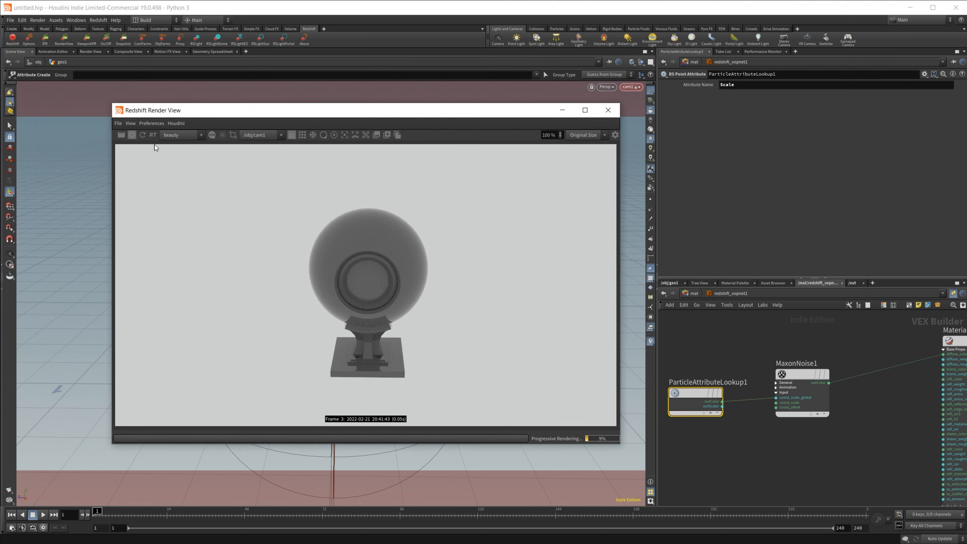
click(143, 137)
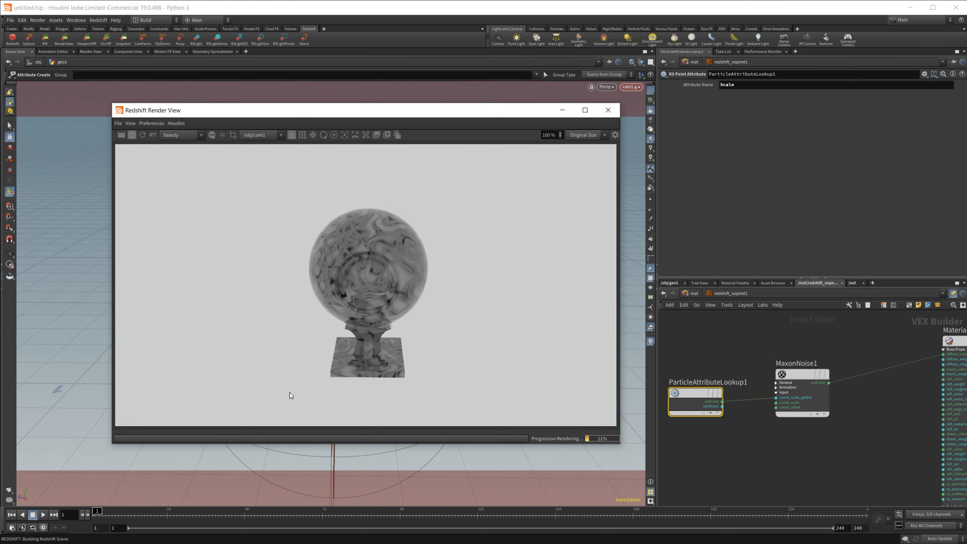
drag(148, 513, 248, 515)
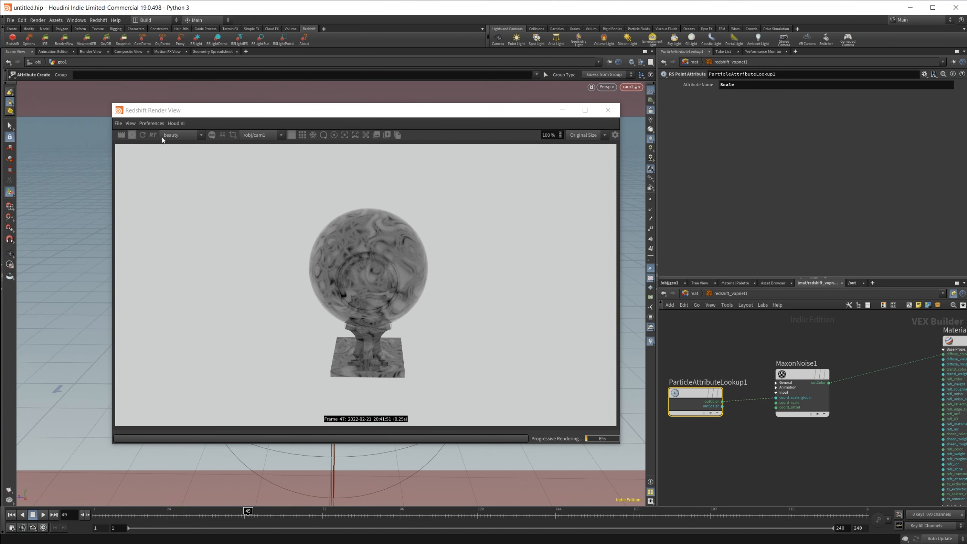
click(142, 135)
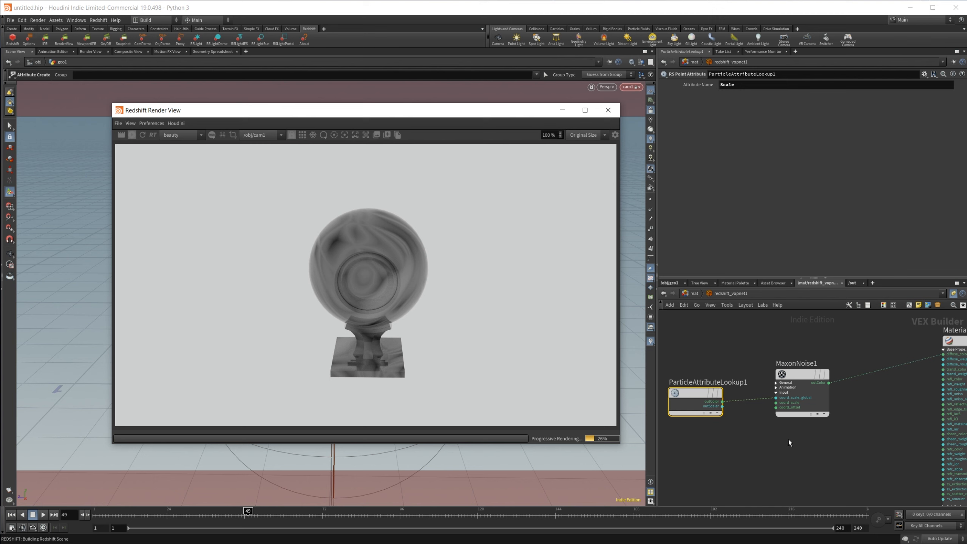
Step: Inspect the Maxon Noise and Material1 nodes, including Material1's Overall parameters
middle_drag(837, 432, 809, 426)
click(780, 374)
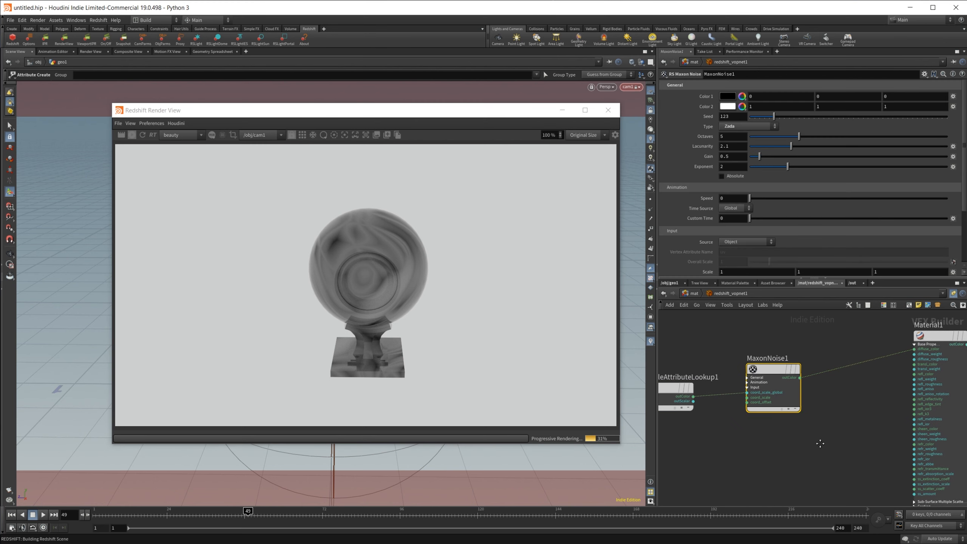
scroll(754, 409, down, 3)
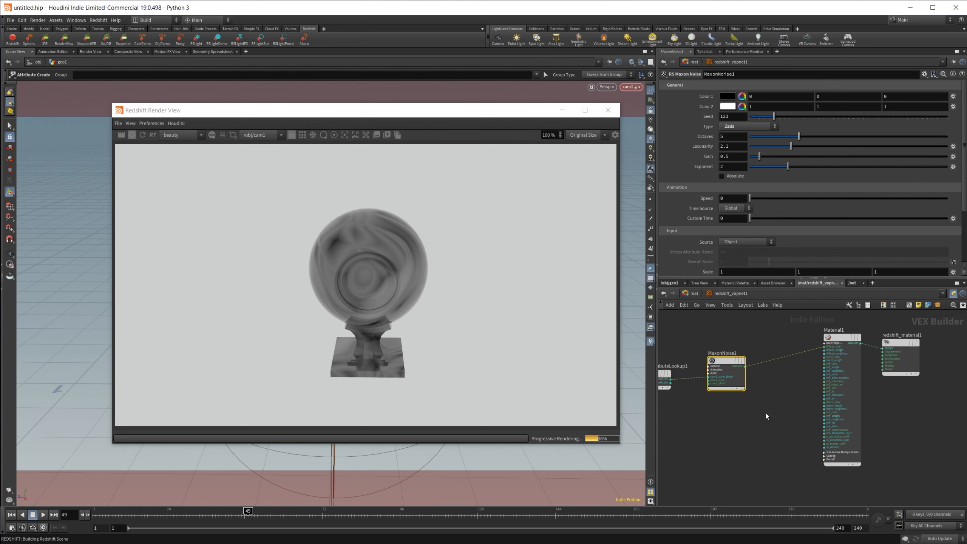
click(824, 461)
middle_drag(810, 463, 729, 447)
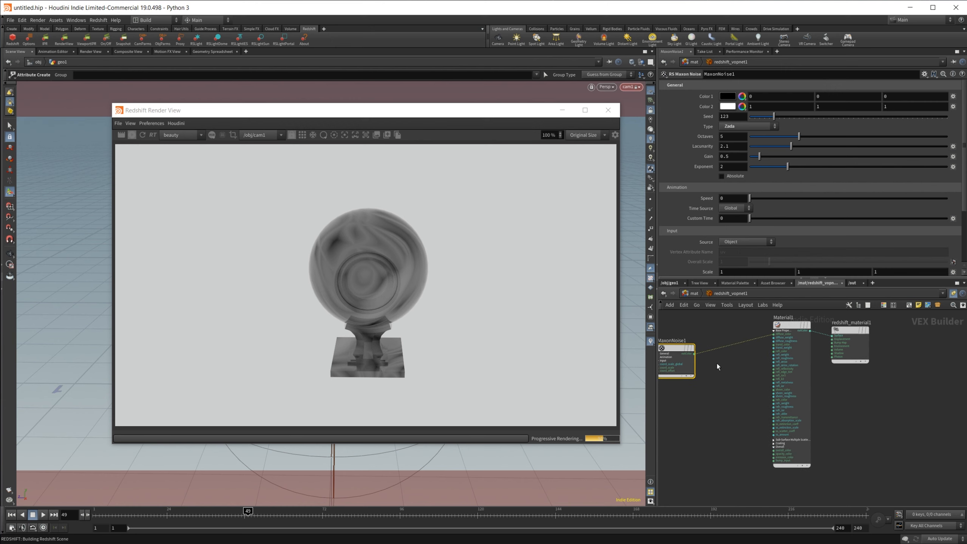
middle_drag(715, 363, 783, 389)
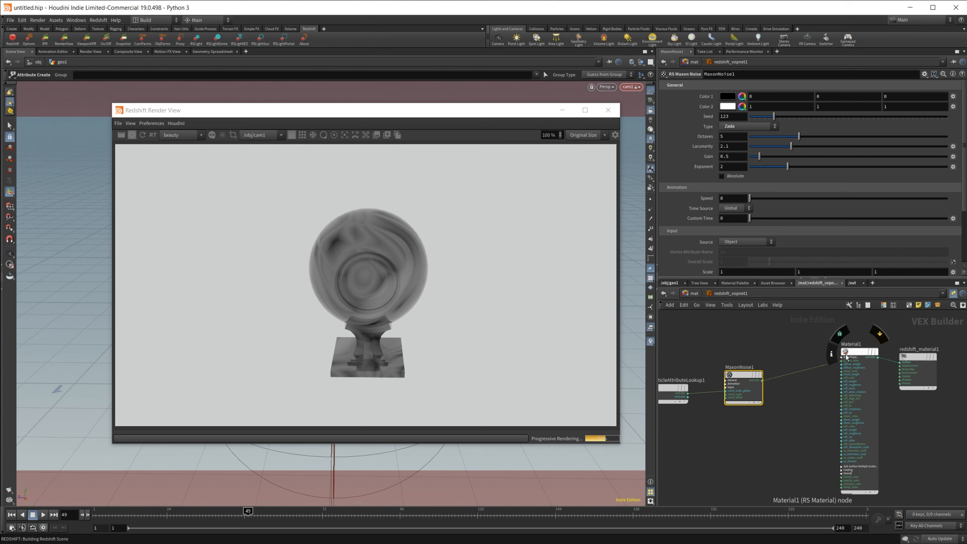
click(857, 354)
scroll(687, 221, up, 3)
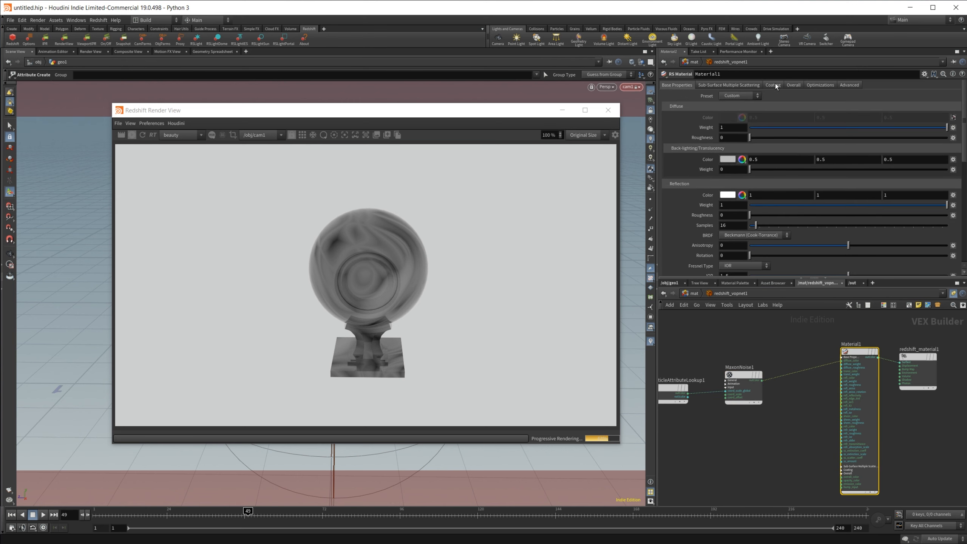
click(795, 84)
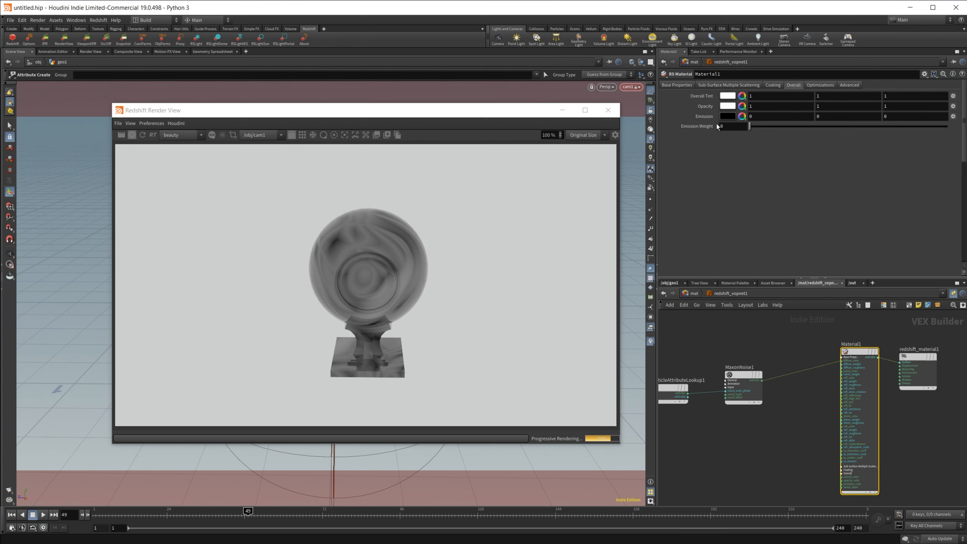
middle_drag(816, 491, 772, 437)
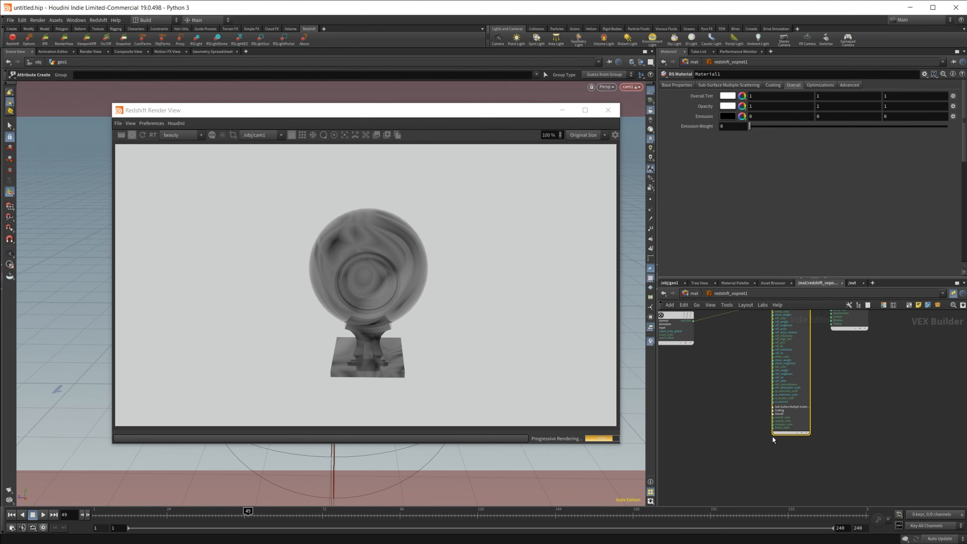
scroll(817, 393, up, 3)
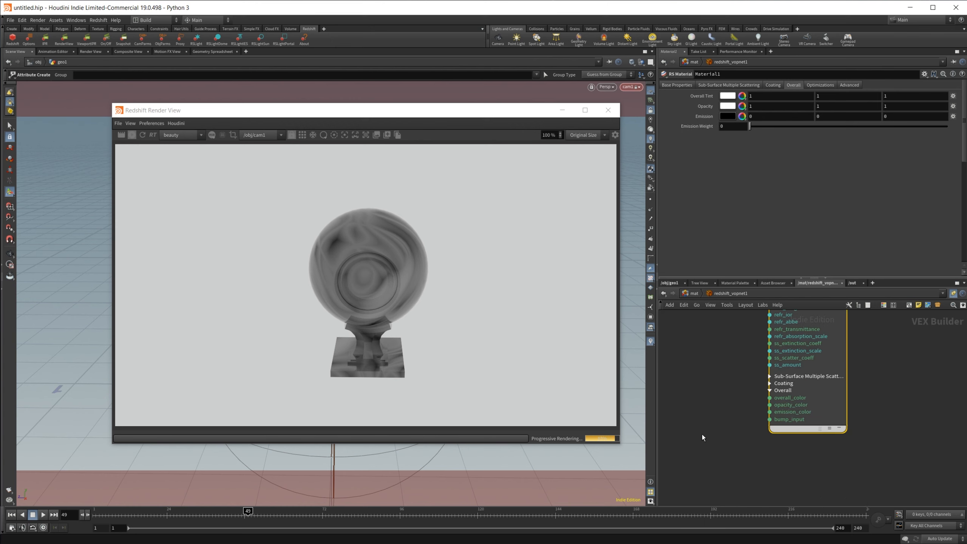
scroll(701, 434, down, 5)
middle_drag(702, 434, 823, 476)
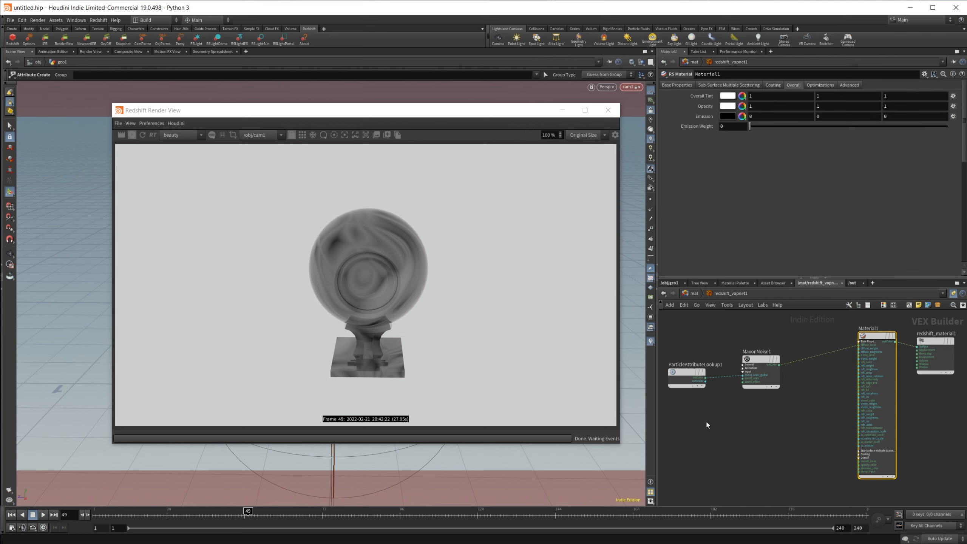
Step: Set the Maxon Noise's Color 2 to pink (FF007F)
click(757, 363)
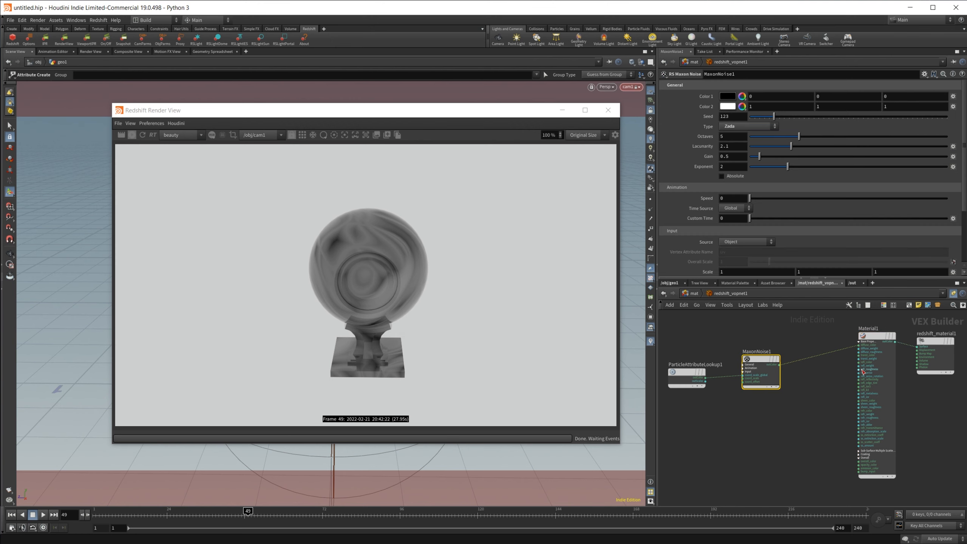
click(731, 107)
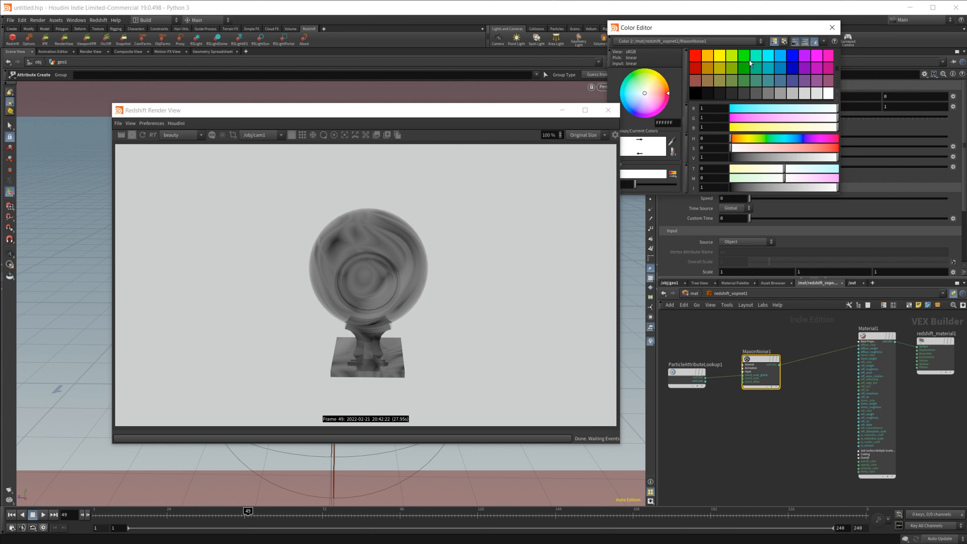
click(824, 56)
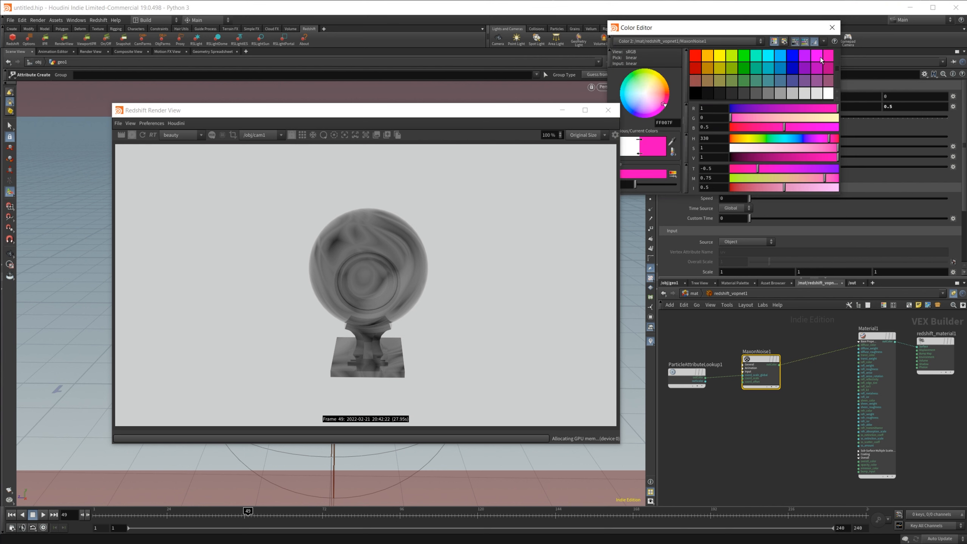
click(831, 28)
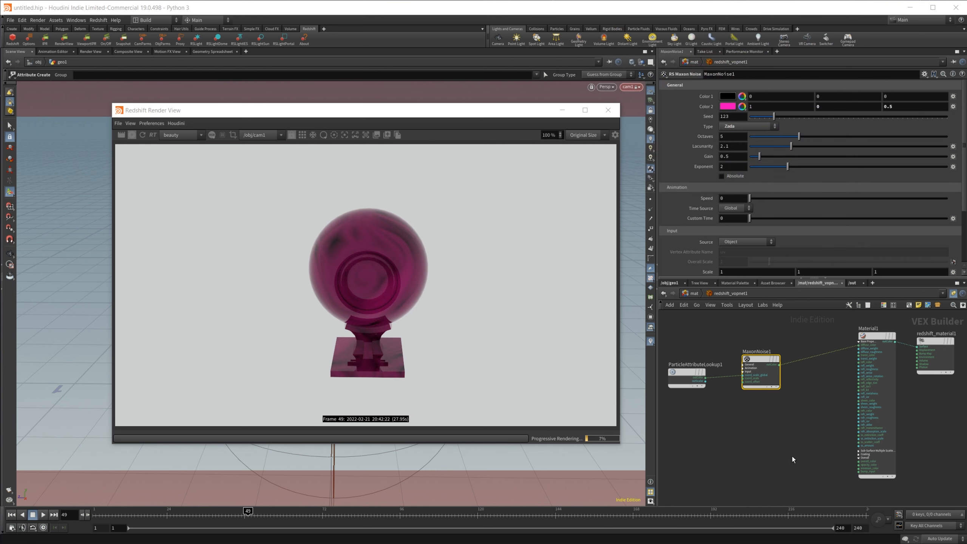
Step: Duplicate the point attribute, Maxon Noise and Material1 nodes by copying and pasting them
scroll(786, 441, down, 4)
drag(713, 379, 811, 457)
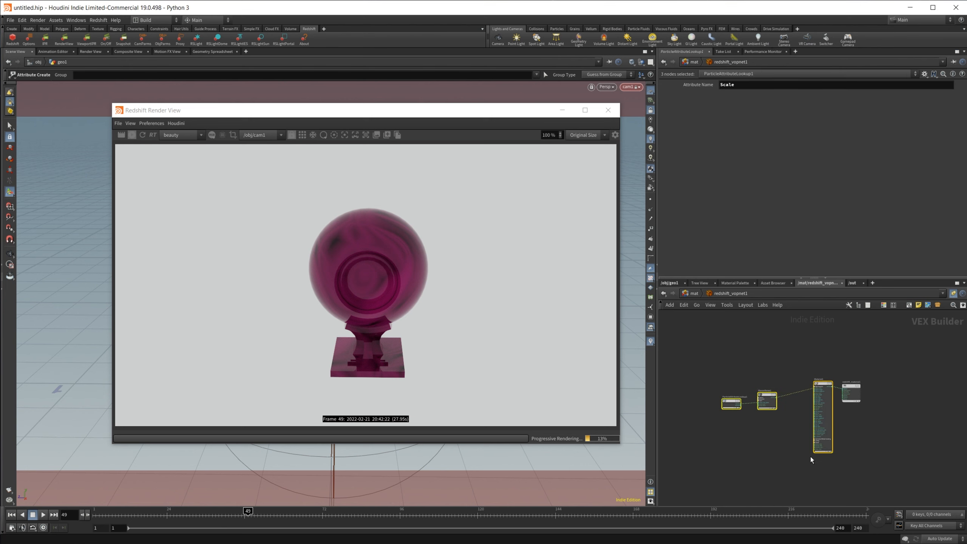
middle_drag(751, 460, 740, 411)
key(ctrl+c)
key(ctrl+v)
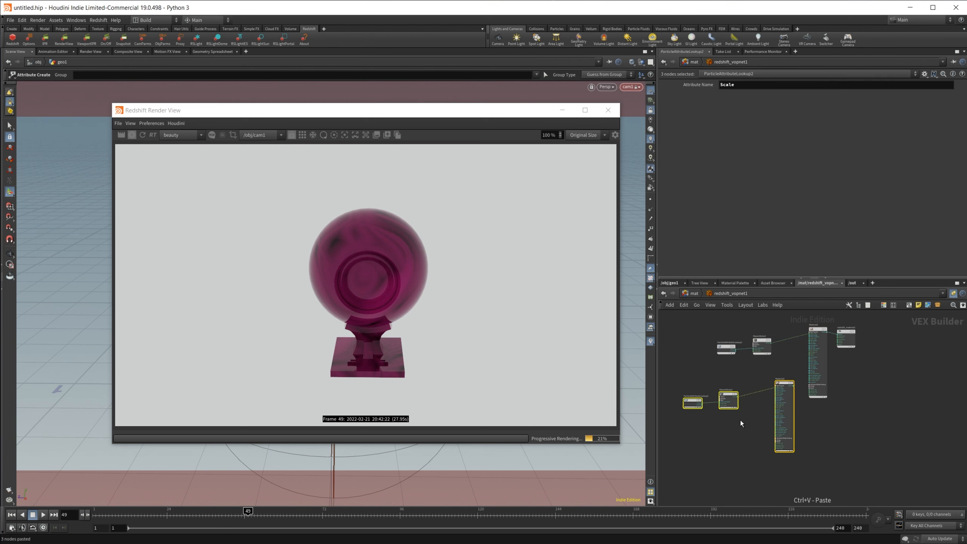
scroll(792, 435, up, 4)
drag(789, 338, 847, 399)
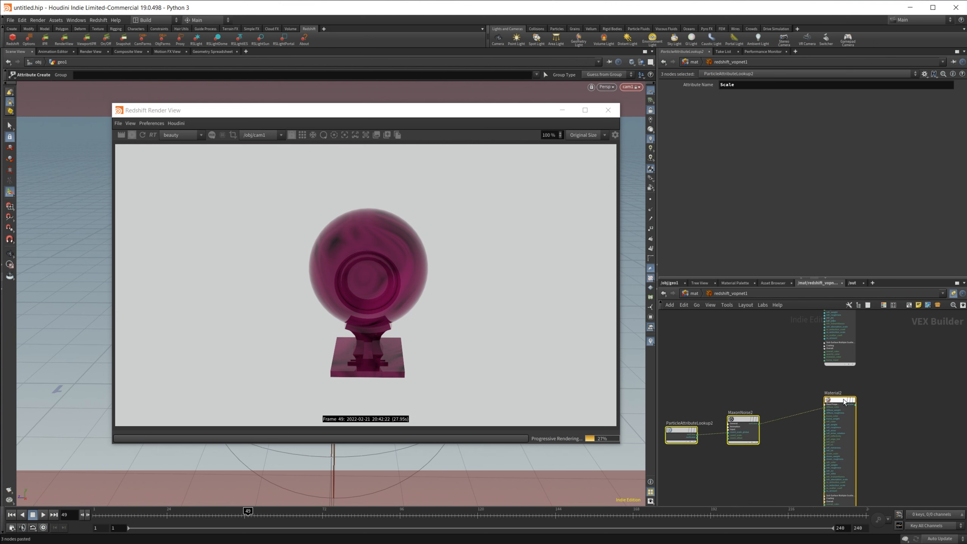
Step: On the copied Maxon Noise, set Type to Cranal and Color 2 to green (00FF00)
click(744, 418)
click(744, 418)
click(733, 128)
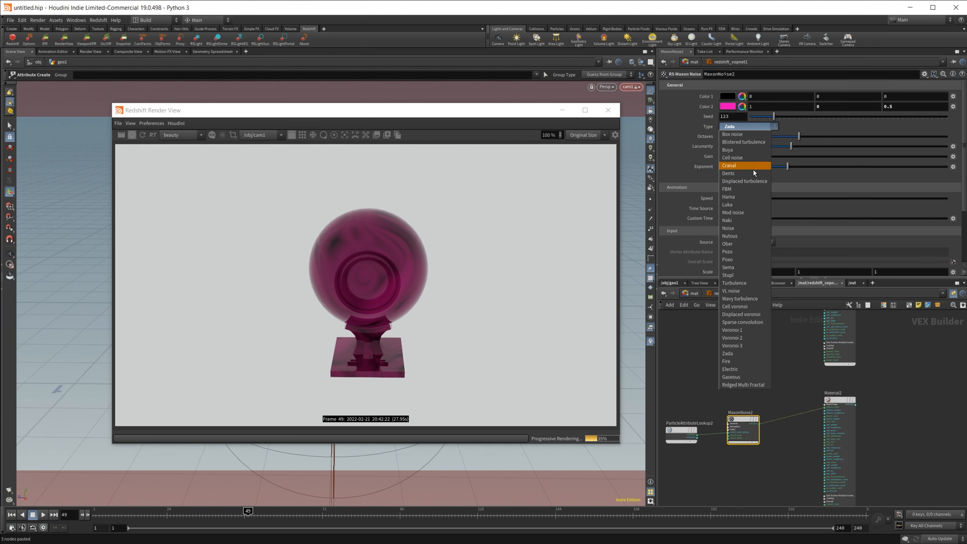
click(729, 165)
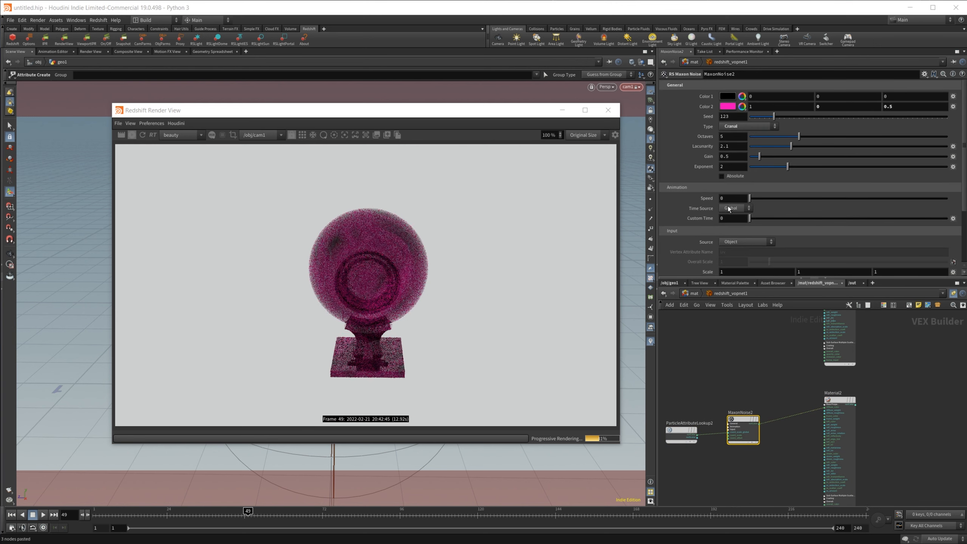
click(727, 106)
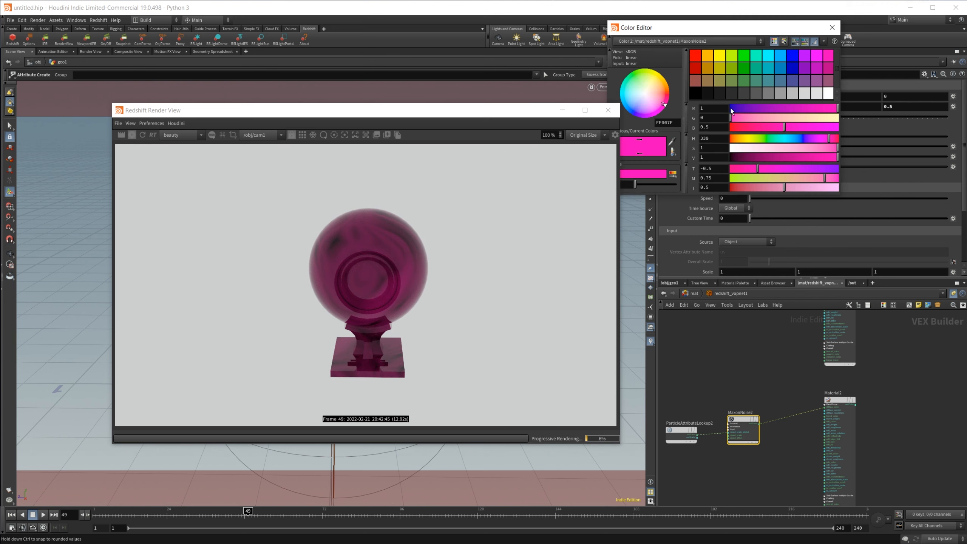
click(744, 57)
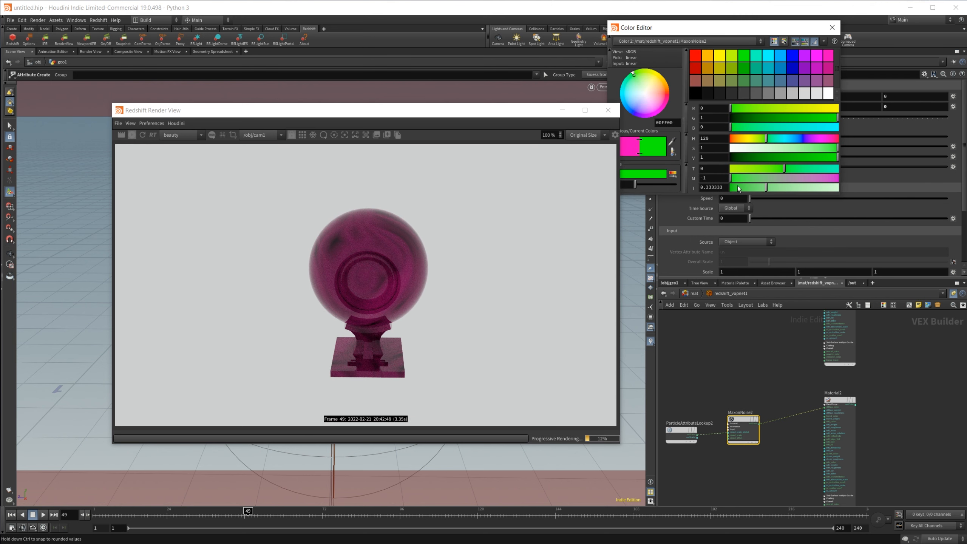
click(831, 28)
Step: Examine the material network nodes and Material1's Overall emission settings
middle_drag(909, 365, 789, 447)
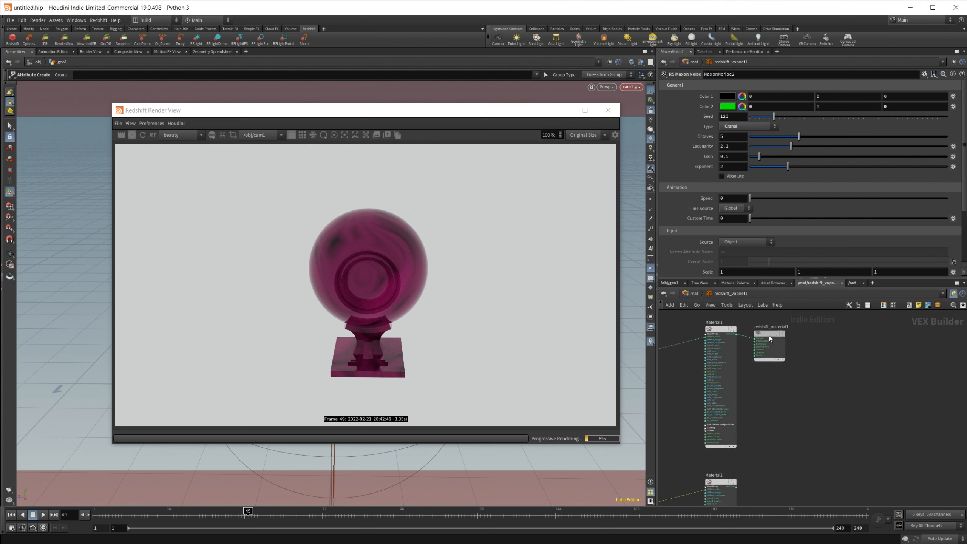
drag(768, 336, 898, 346)
middle_drag(753, 457, 850, 410)
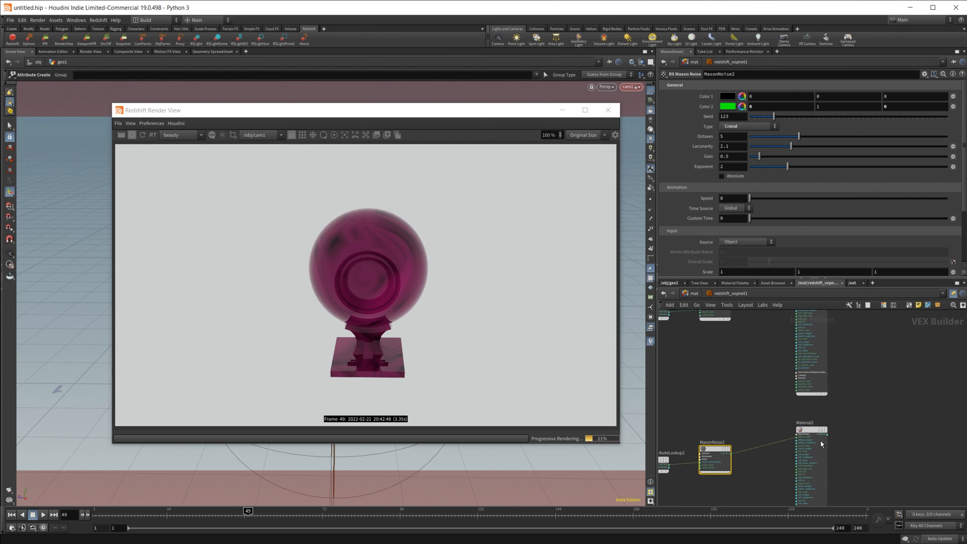
click(814, 432)
middle_drag(716, 406, 711, 480)
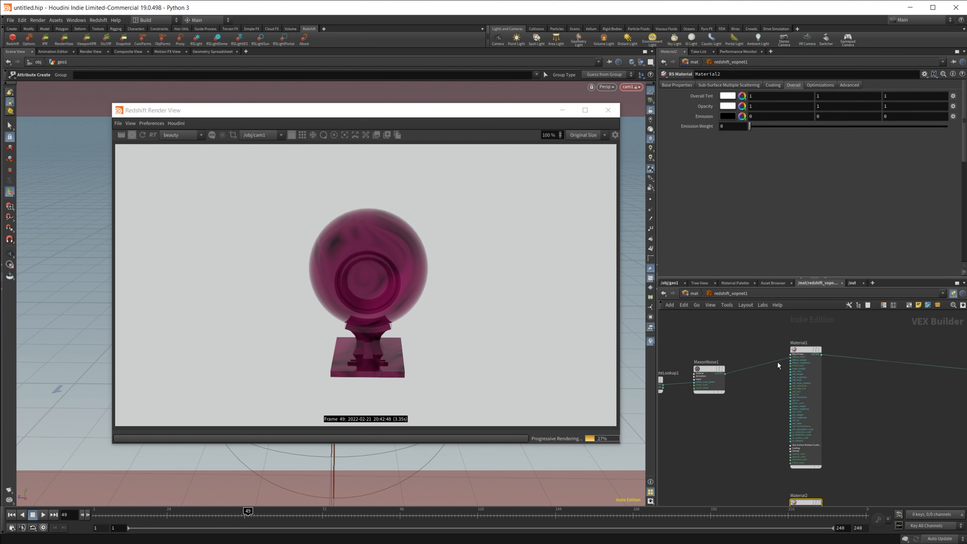
click(802, 352)
click(740, 127)
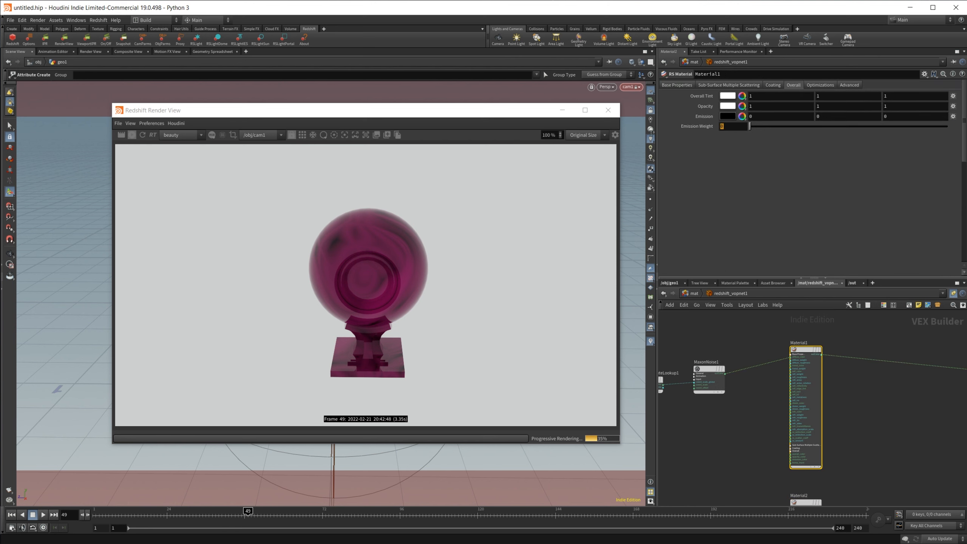
Step: Select and delete the unneeded nodes from the material network
middle_drag(743, 442, 772, 363)
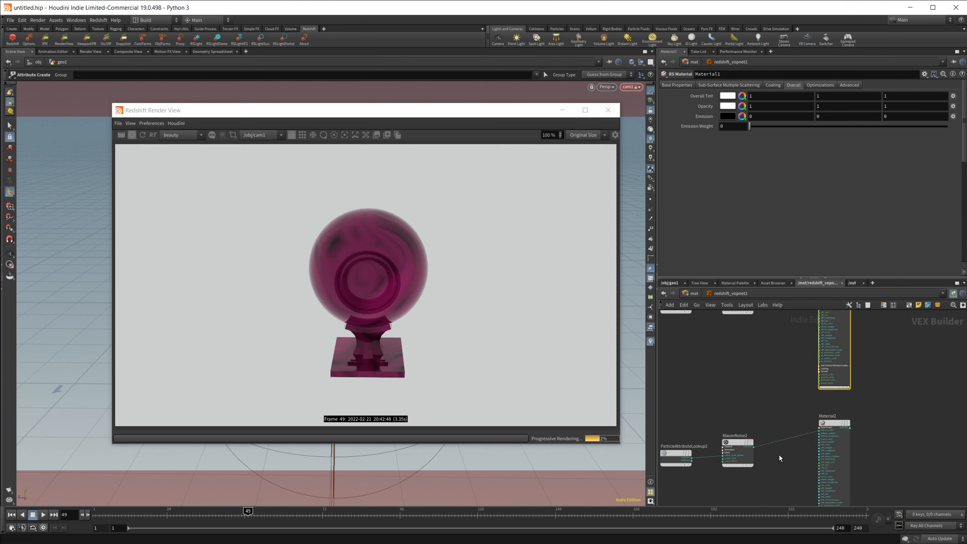
middle_drag(801, 464, 808, 356)
drag(840, 457, 691, 327)
key(Delete)
Step: Cut and paste the point attribute lookup, Maxon Noise and material nodes as a duplicate set
middle_drag(713, 338, 753, 506)
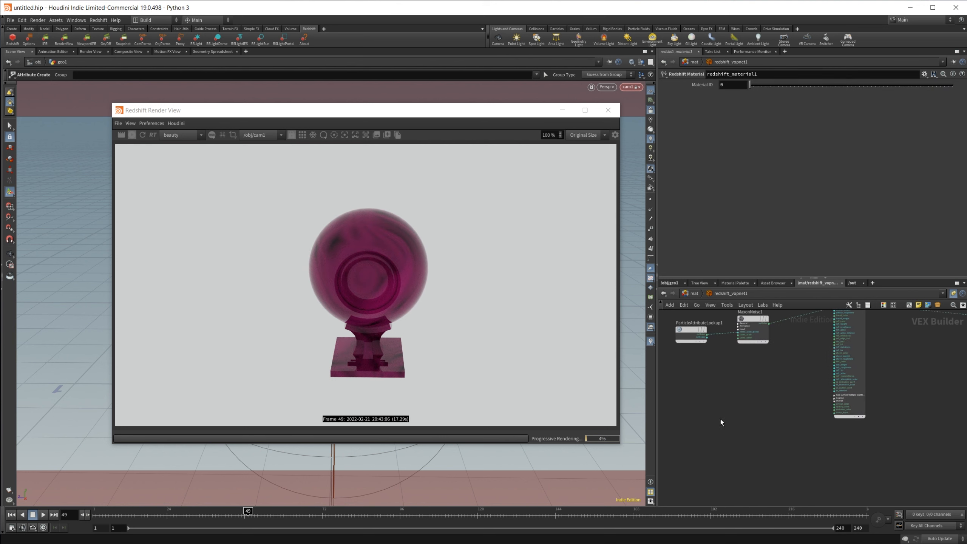
drag(710, 413, 836, 312)
drag(675, 420, 791, 338)
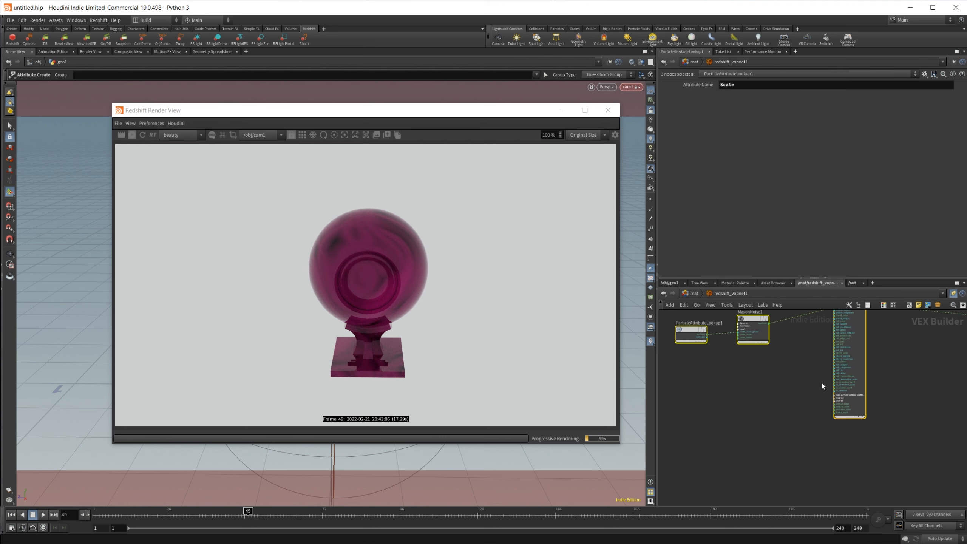
key(ctrl+x)
key(ctrl+v)
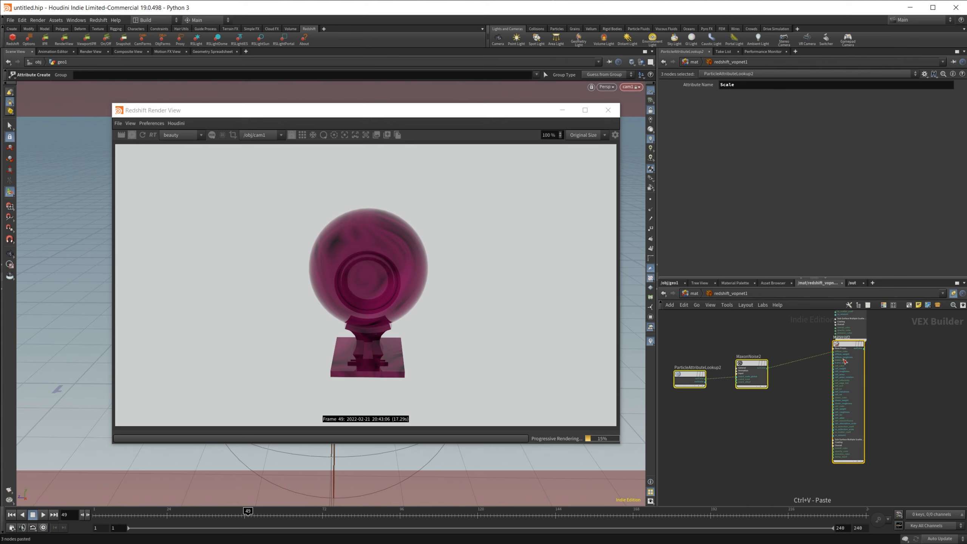
Step: Set Material2's Emission Weight to 2
drag(849, 352, 855, 380)
middle_drag(861, 370, 822, 412)
click(841, 406)
click(821, 413)
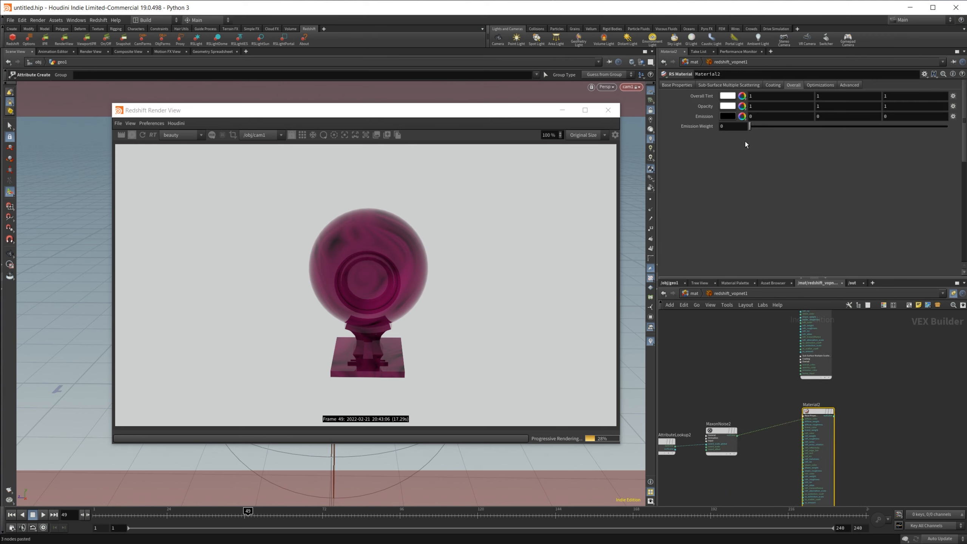
drag(757, 127, 947, 128)
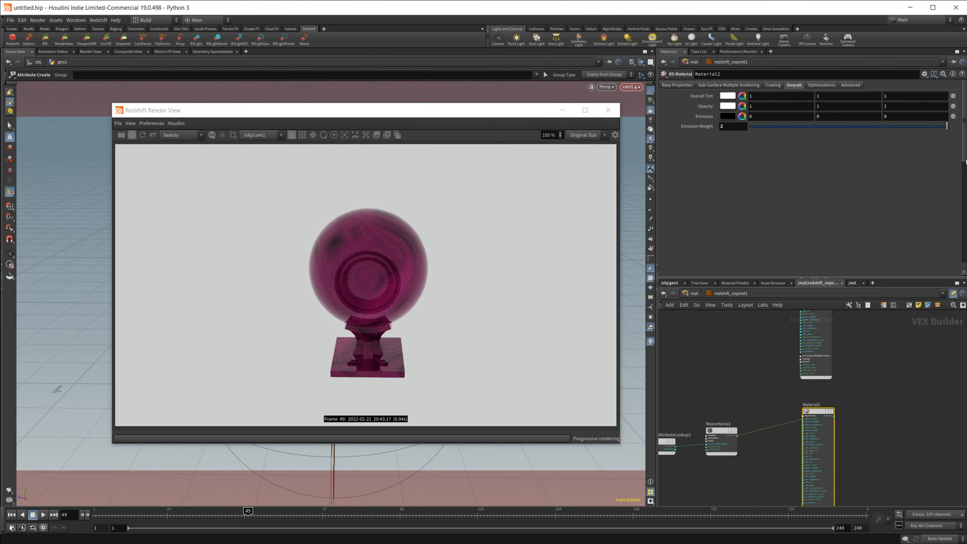
Step: Add an RSMathMul node next to ParticleAttributeLookup1 in the material network
middle_drag(730, 387, 767, 399)
click(760, 343)
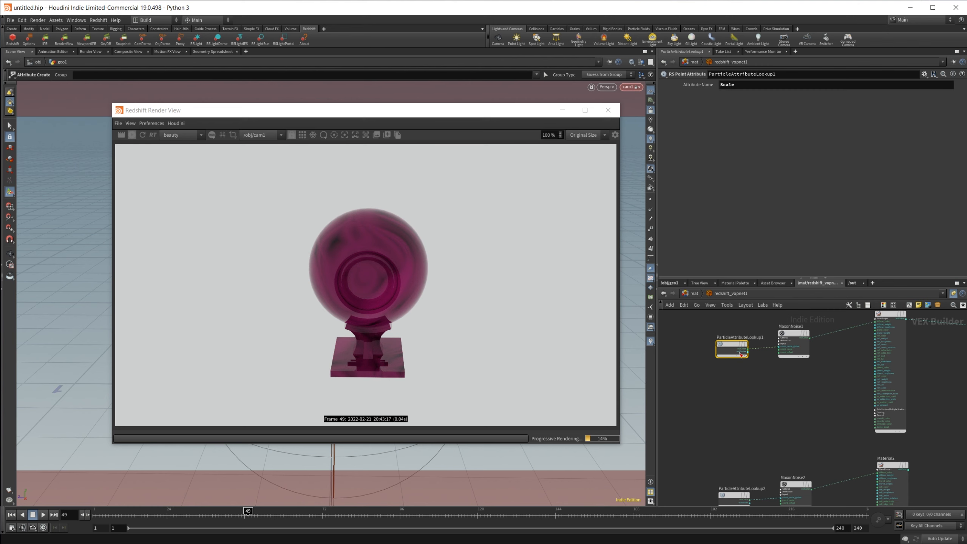
drag(740, 354, 743, 385)
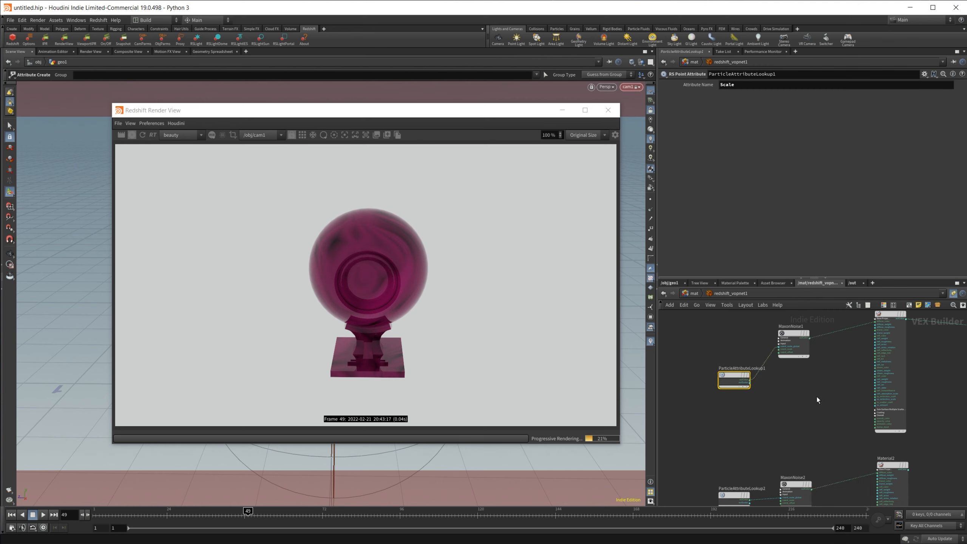
key(Tab)
text(ramp)
key(Return)
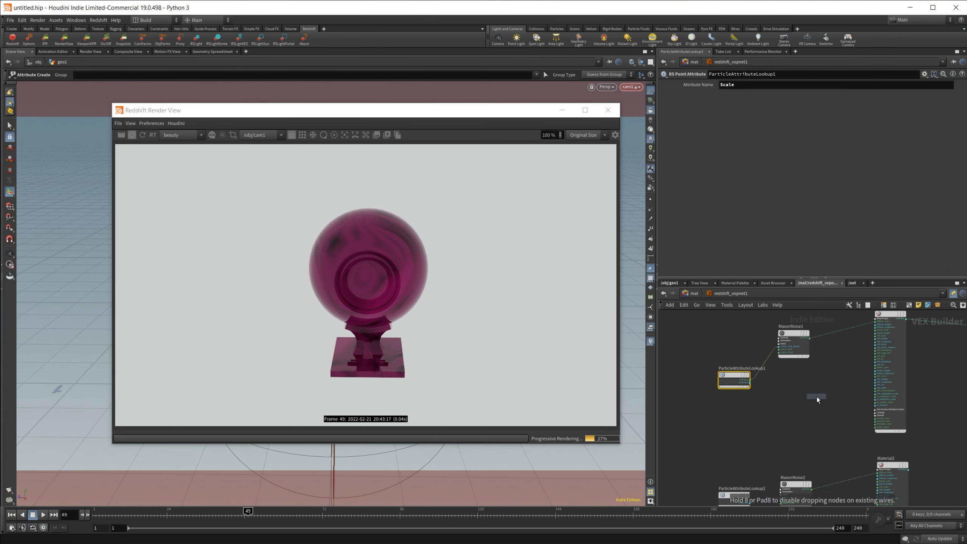
click(817, 397)
scroll(818, 366, up, 2)
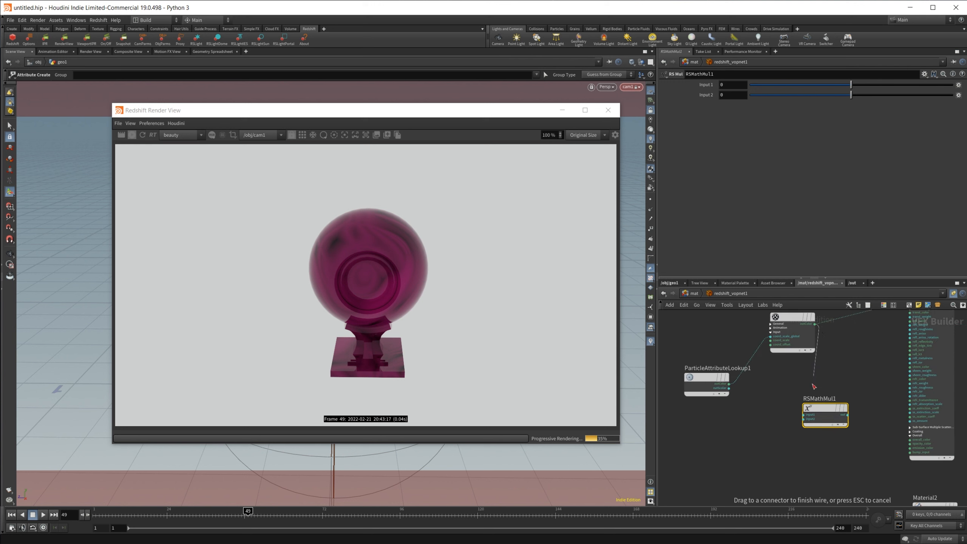
drag(814, 323, 853, 402)
click(938, 373)
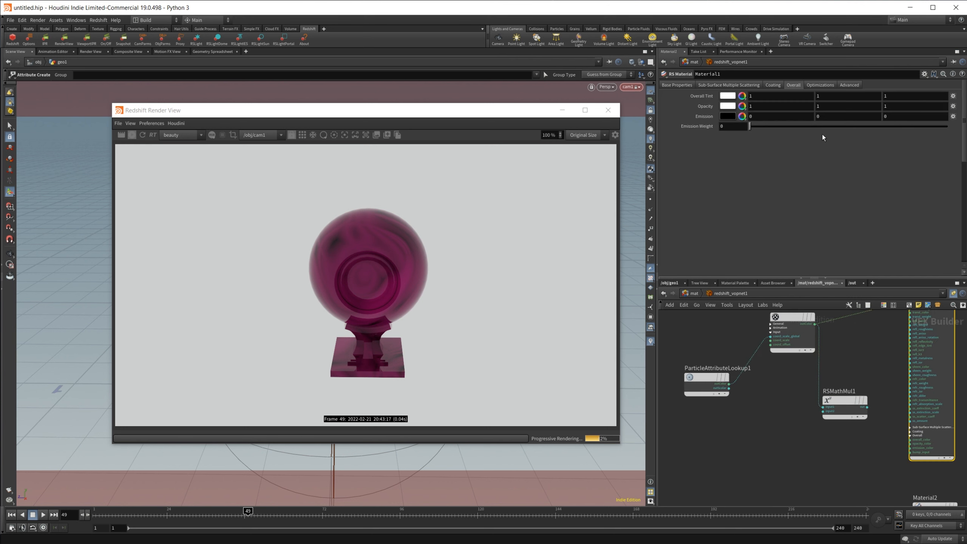
Step: Set Material1's Emission Weight to 1
drag(732, 127, 651, 122)
text(1)
key(Return)
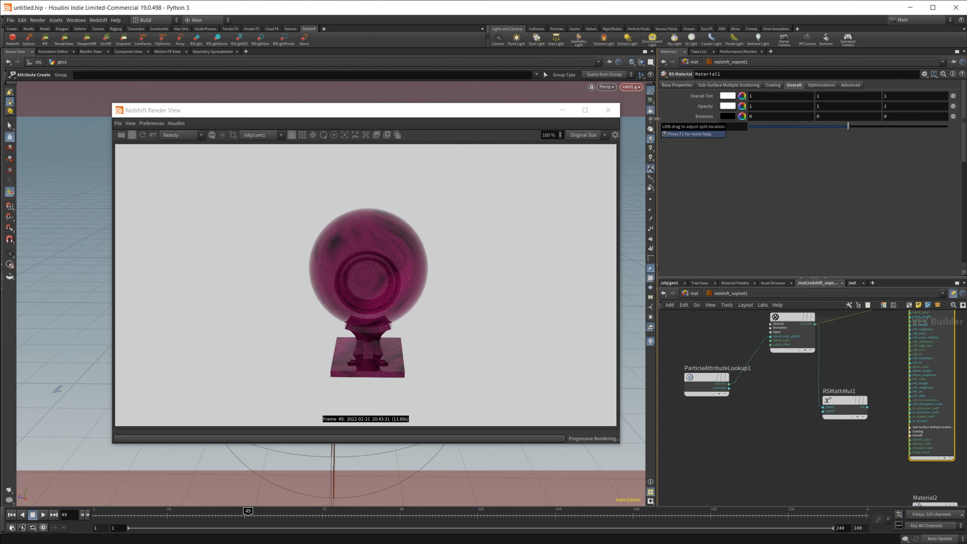
Step: Wire ParticleAttributeLookup1's output through RSMathMul1 into Material1's emission input
drag(847, 399, 855, 400)
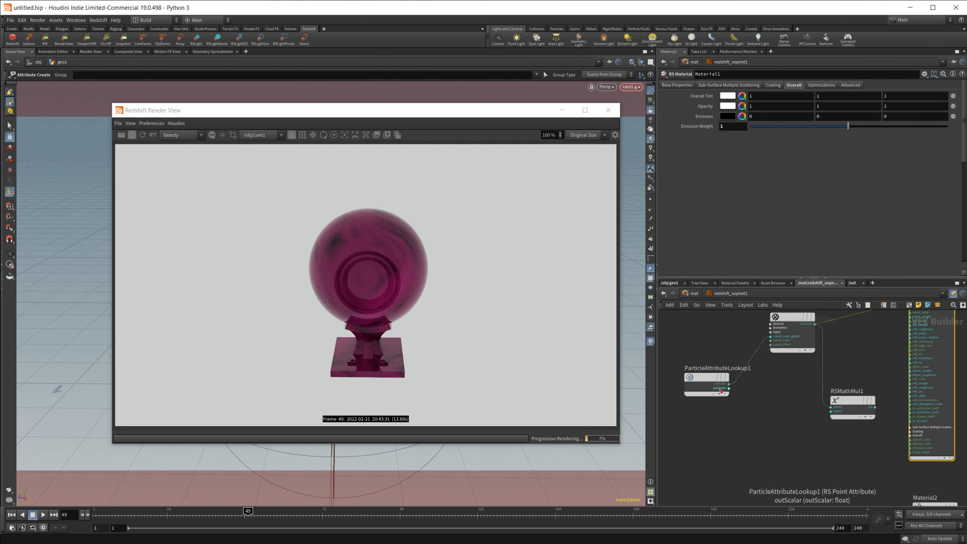
drag(728, 388, 910, 447)
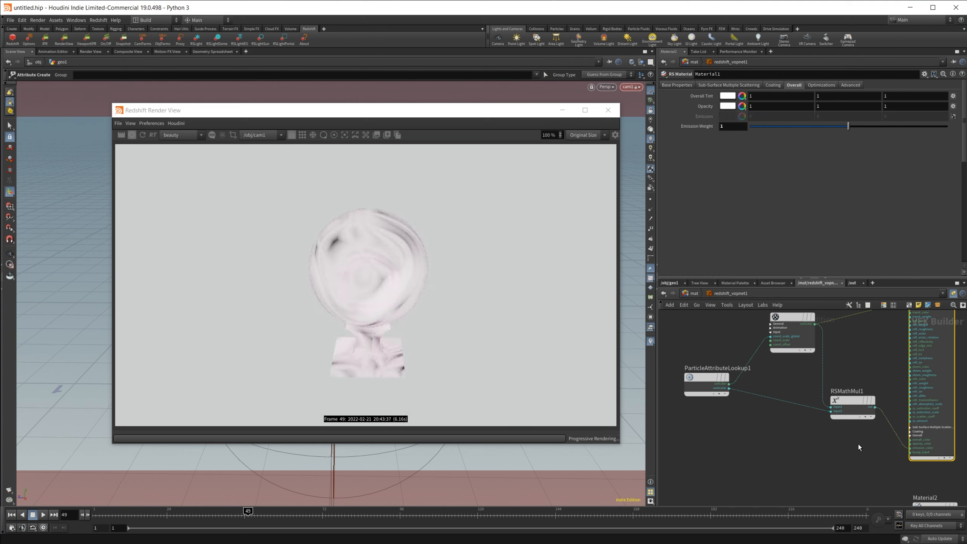
middle_drag(834, 449, 759, 466)
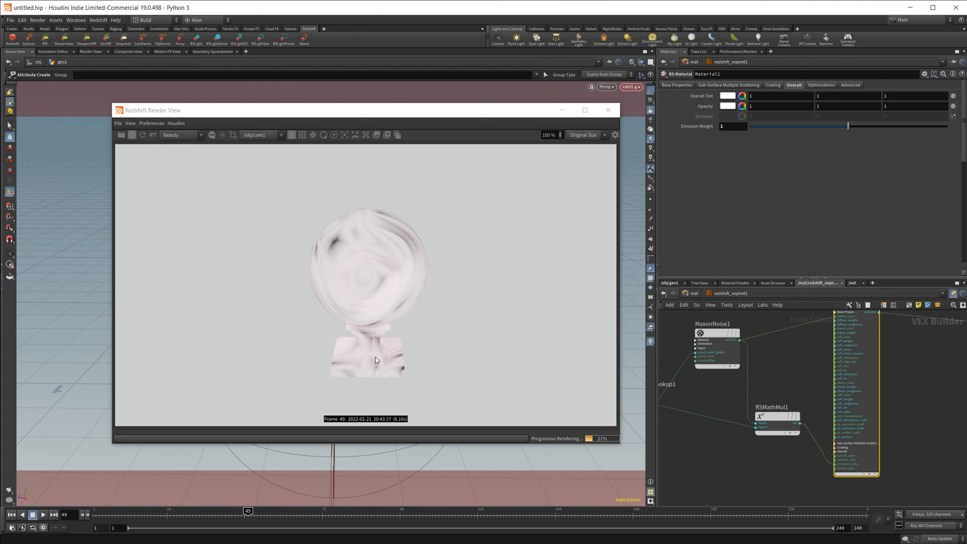
Step: Open the geometry spreadsheet and scrub the timeline to frame 66
click(219, 50)
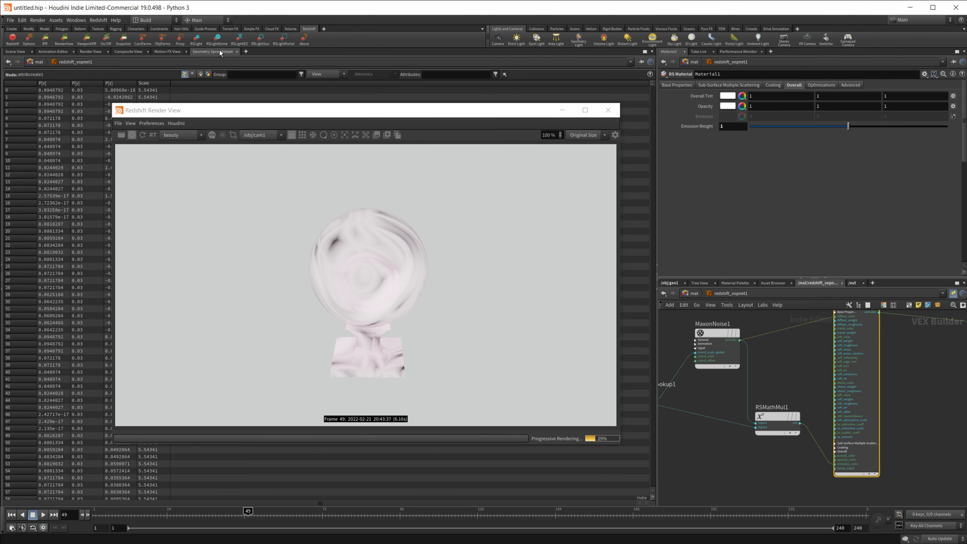
drag(247, 514, 302, 514)
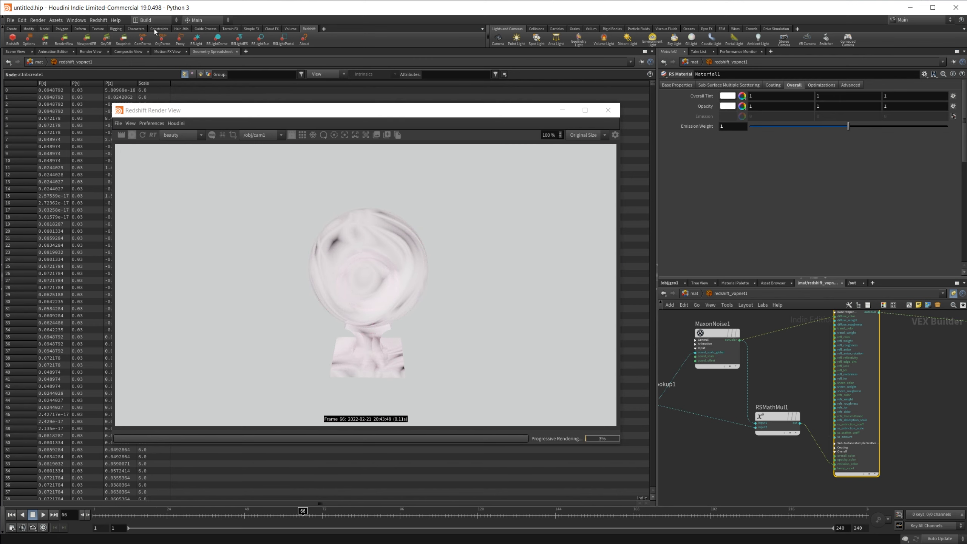
Step: Connect MaxonNoise1's output to Material1's emission color and set Emission Weight to 6
middle_drag(753, 368, 762, 353)
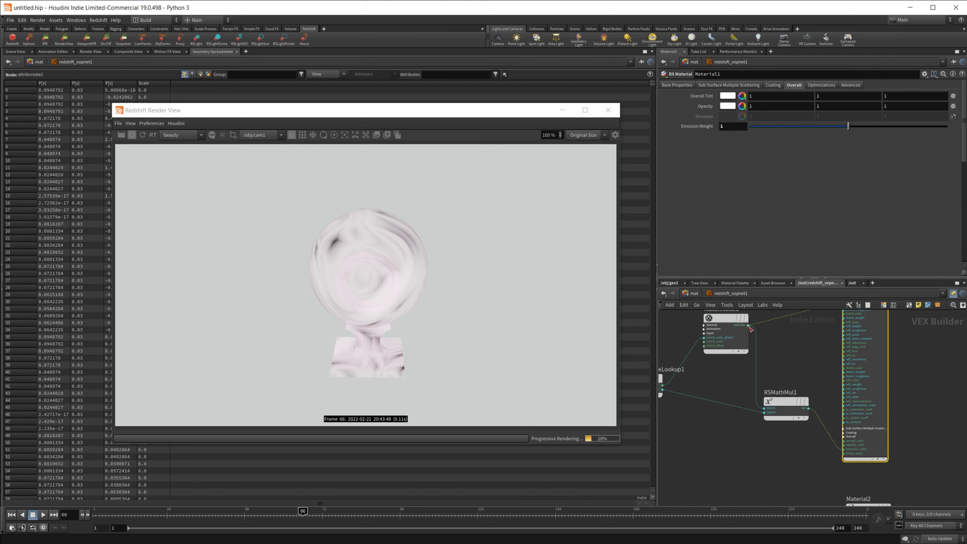
drag(781, 353, 842, 441)
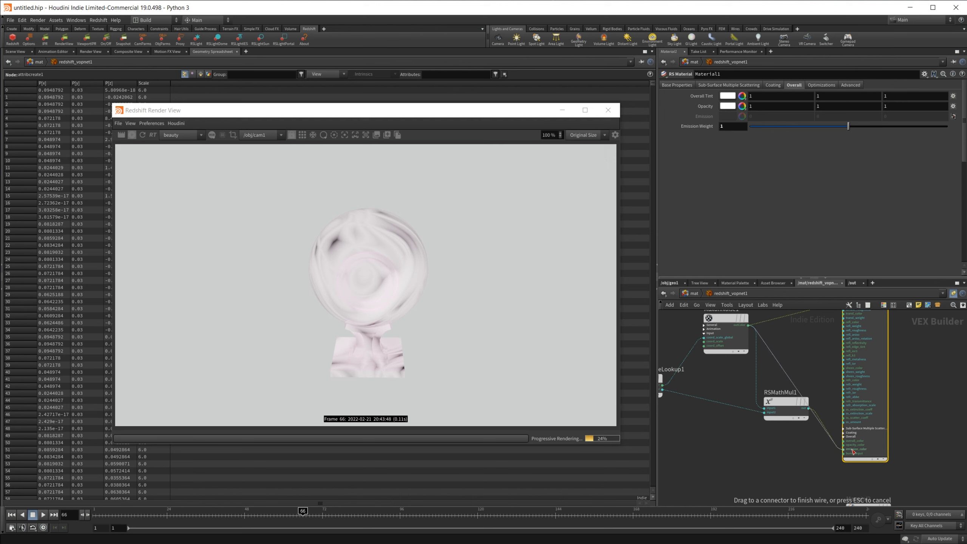
key(BackSpace)
text(6)
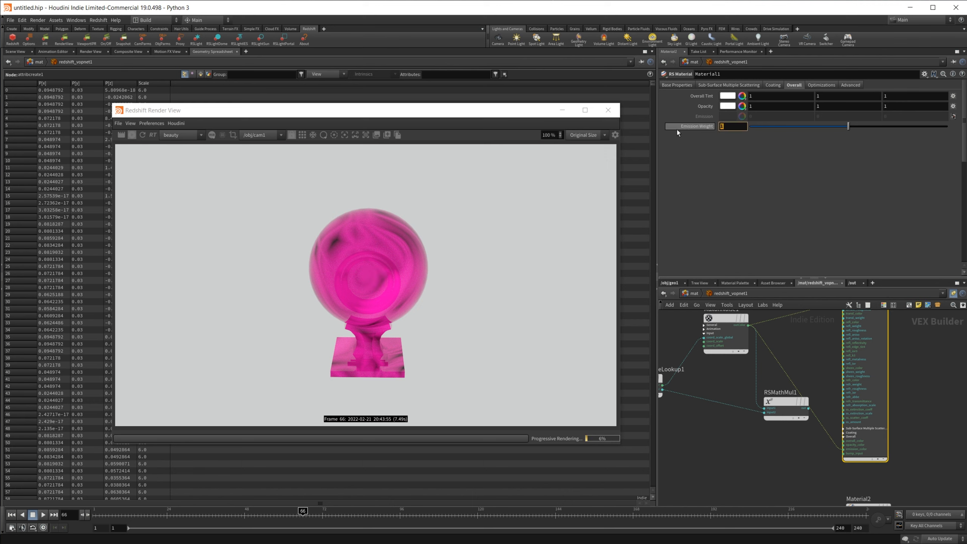
key(Return)
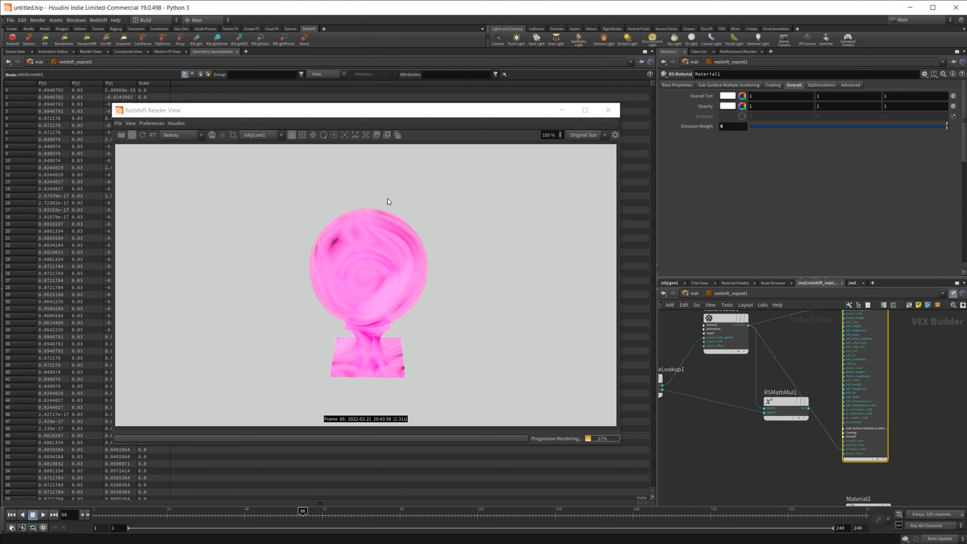
Step: Set Material1's Emission Weight to 0
scroll(777, 458, down, 3)
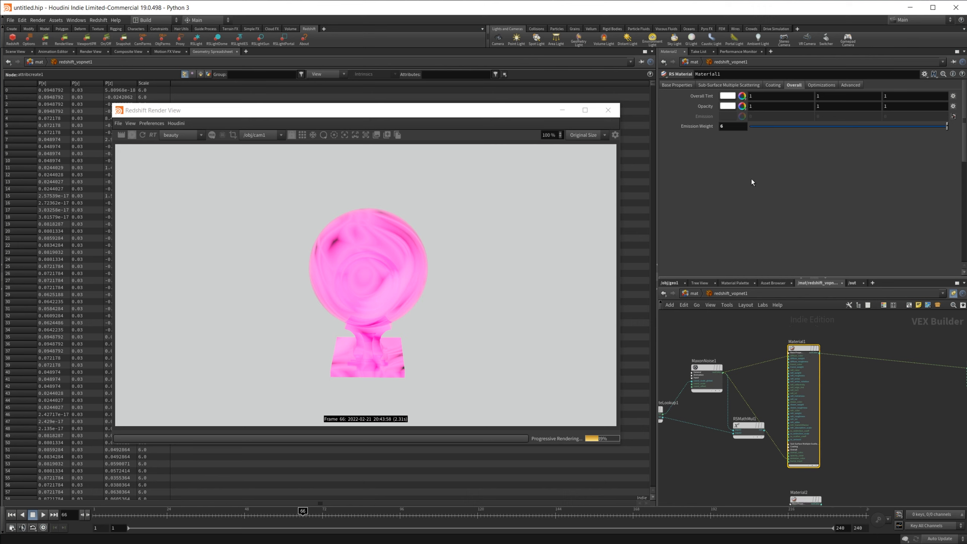
click(733, 128)
text(0)
key(Return)
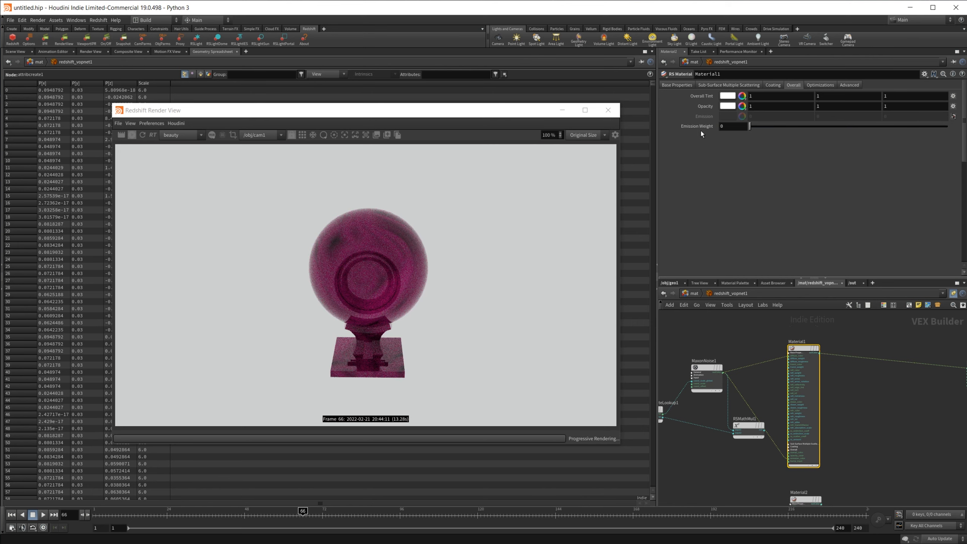
Step: Wire MaxonNoise2 into Material2's emission color and set Material2's Emission Weight to 1
middle_drag(836, 498, 820, 376)
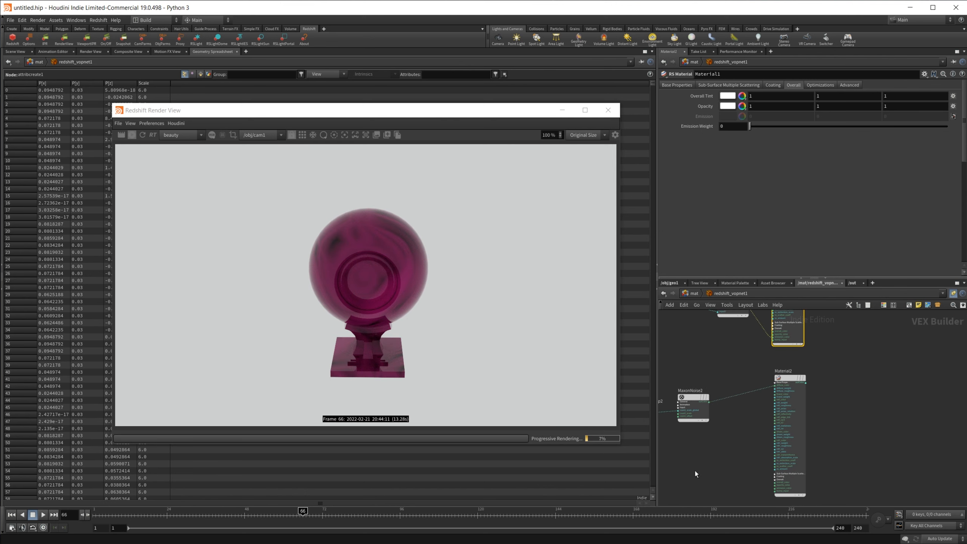
scroll(703, 461, up, 2)
middle_drag(717, 429, 732, 390)
drag(724, 342, 828, 467)
click(857, 464)
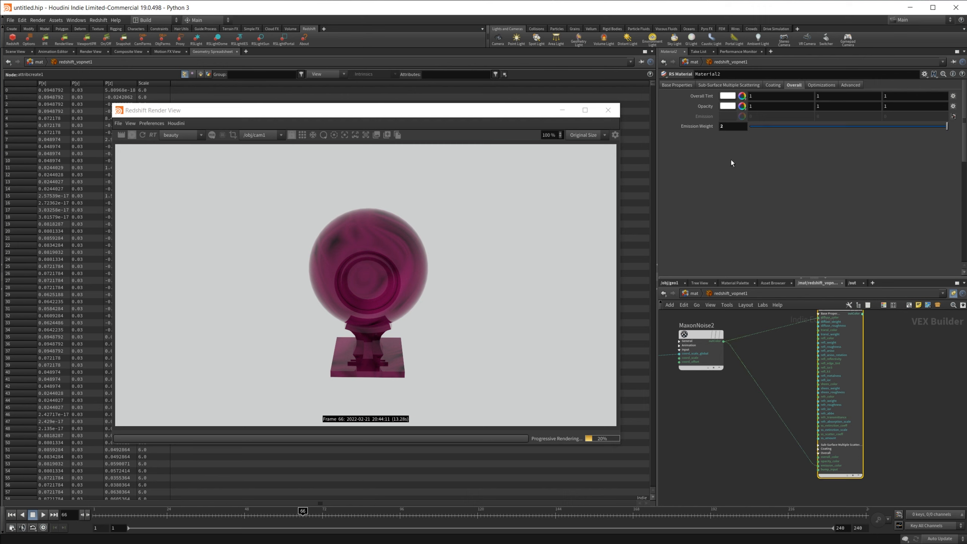
click(741, 127)
text(1)
key(Return)
Step: Return to the scene view and the geo1 network, and select the Attribute Create node
click(23, 53)
drag(535, 112, 965, 115)
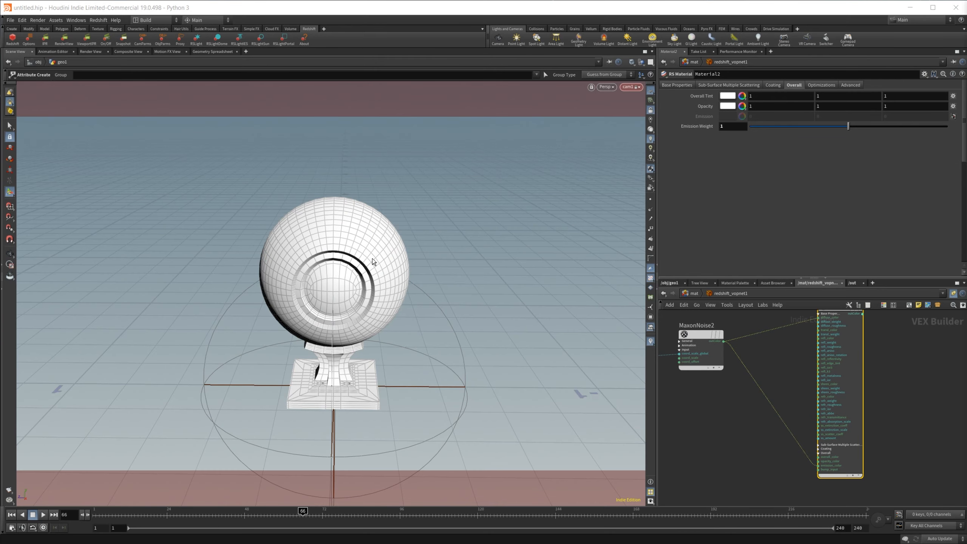
click(670, 283)
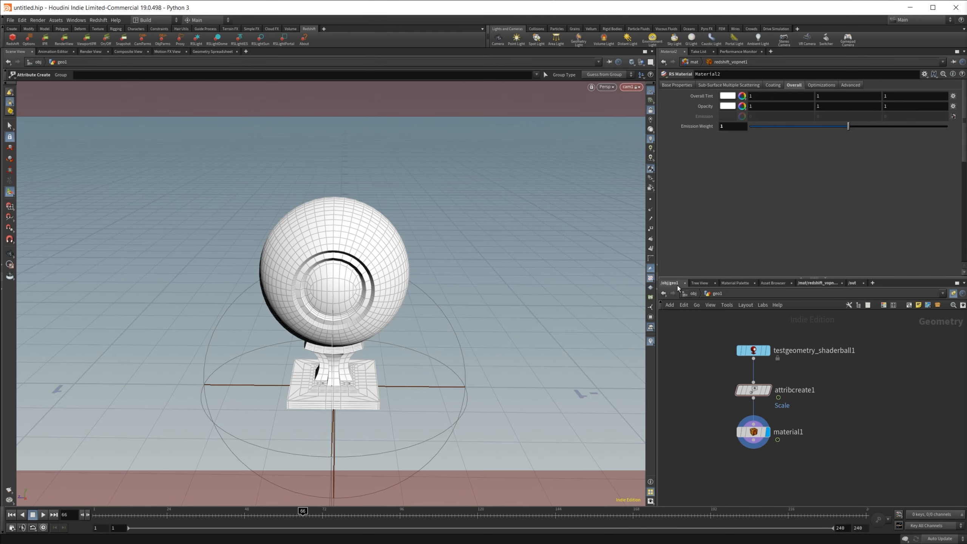
click(752, 390)
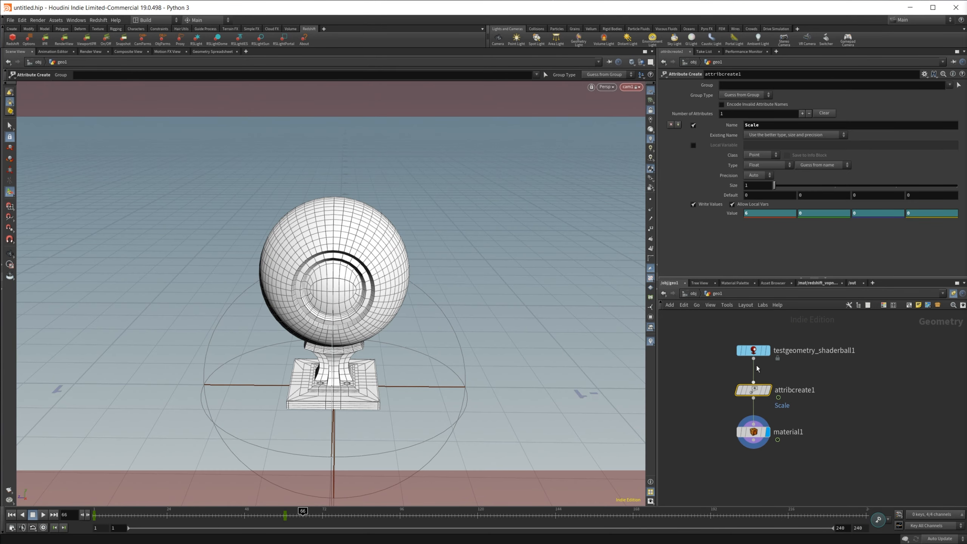
Step: Add a second attribute to the Attribute Create node and name it Emission
click(678, 125)
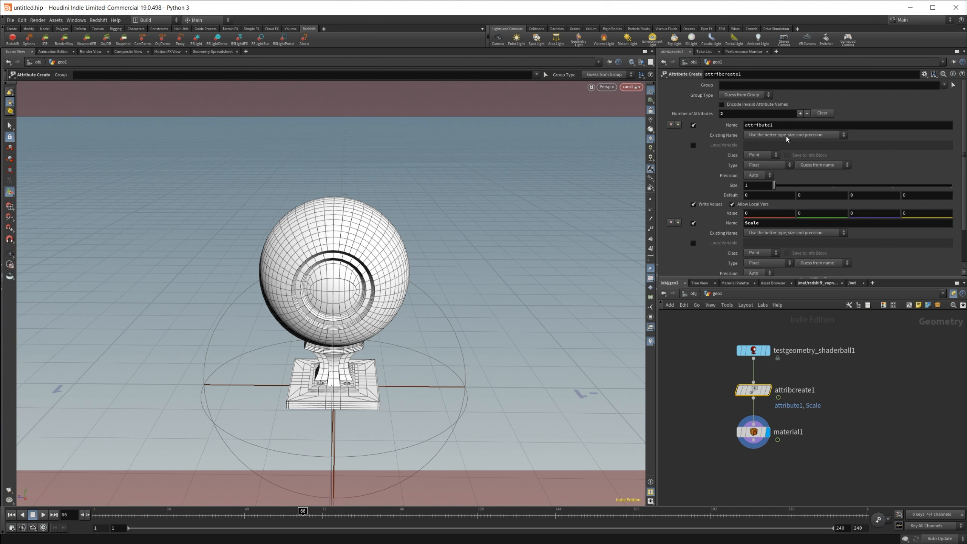
double_click(780, 125)
text(Emission)
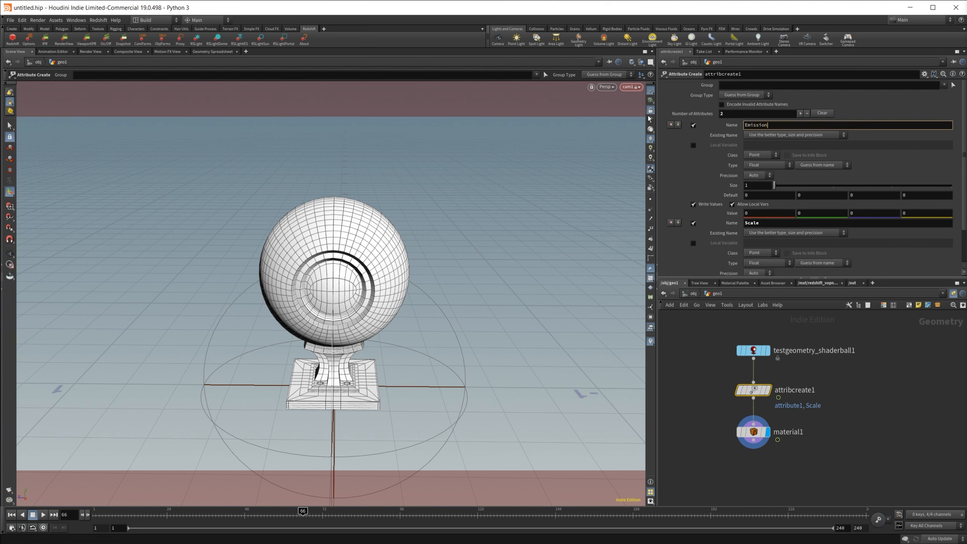
key(Return)
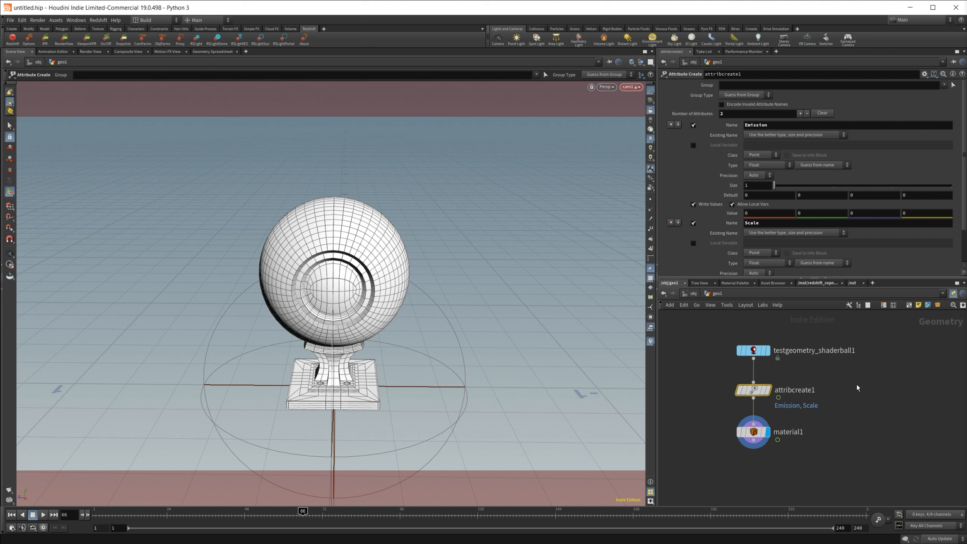
Step: Add an RS Material Blender node in the Redshift material network
click(814, 283)
scroll(889, 391, down, 2)
middle_drag(889, 391, 772, 451)
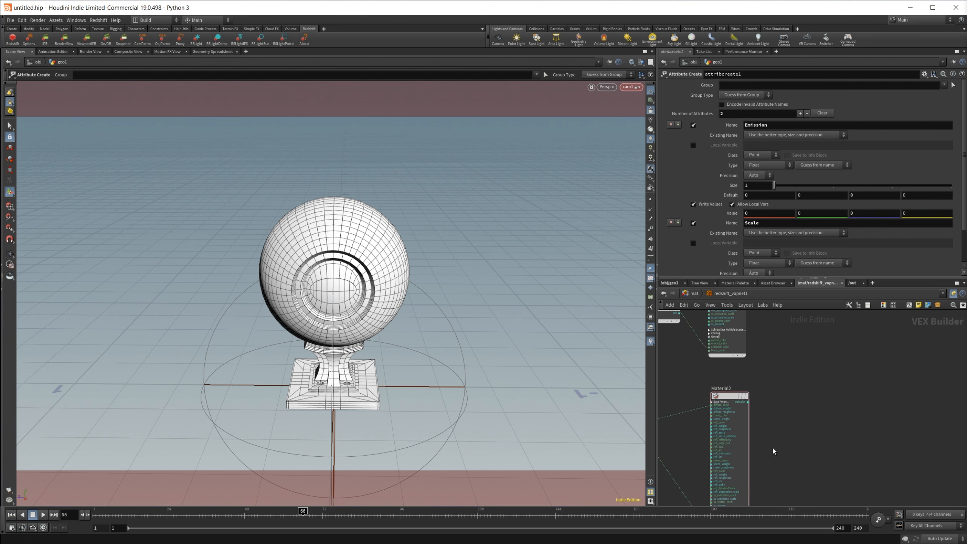
middle_drag(789, 384, 809, 472)
key(Tab)
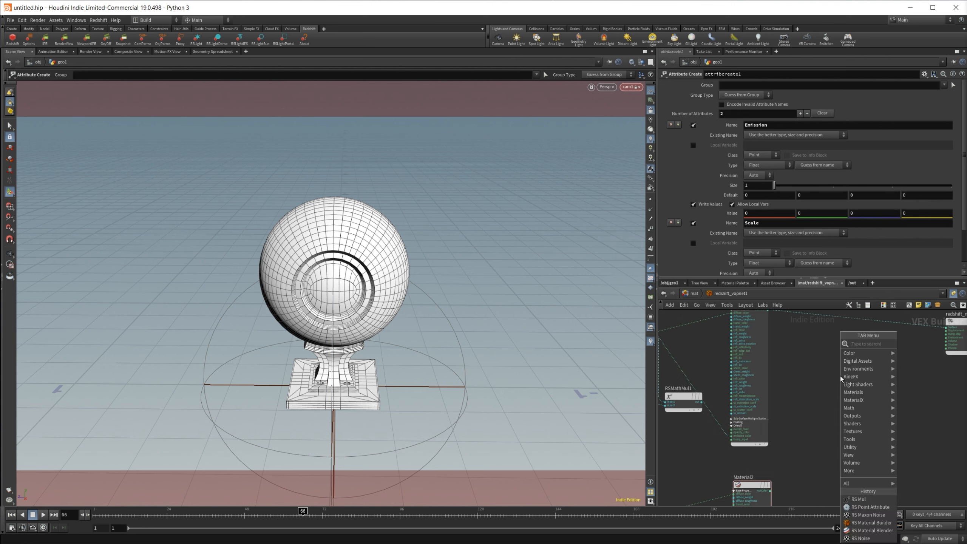
text(rs bl)
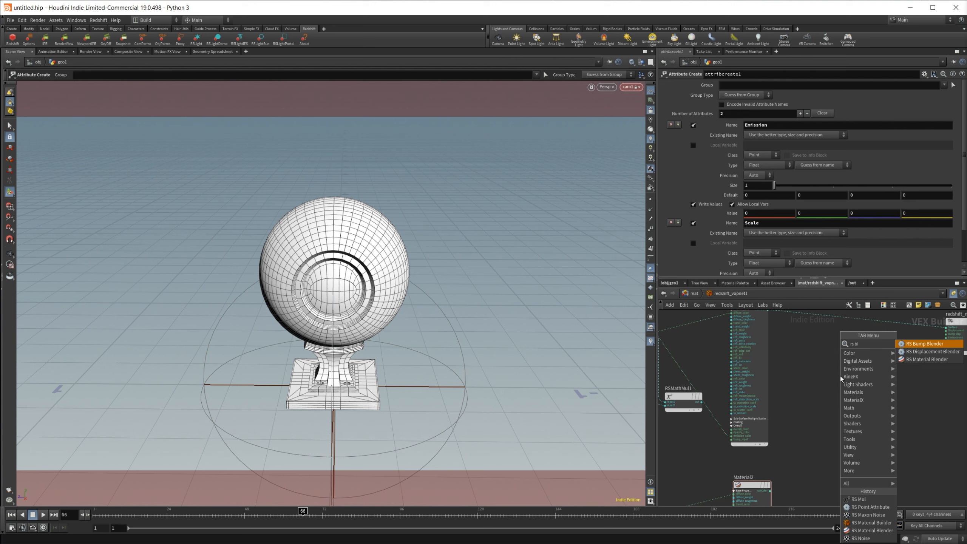
key(Down)
key(Down)
key(Return)
click(839, 376)
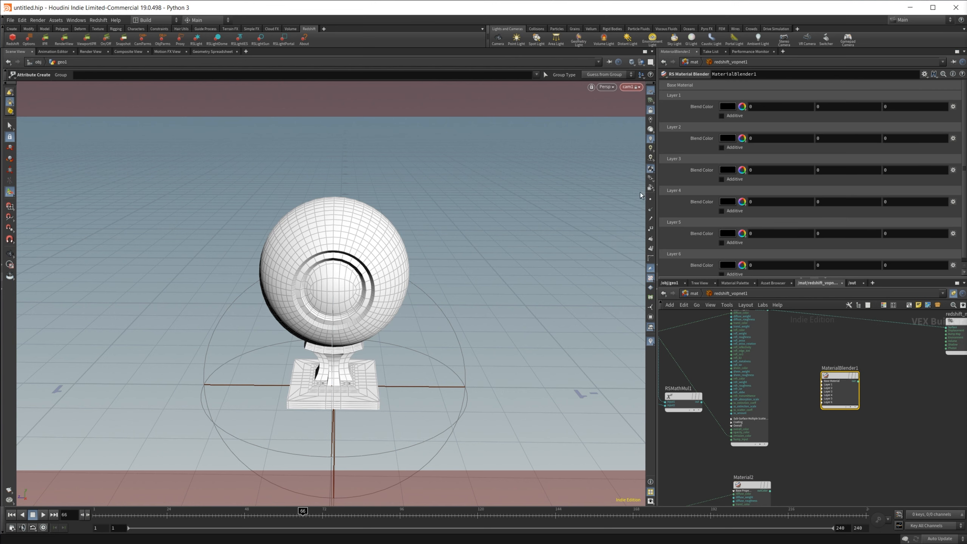
Step: Back in the geo1 network, set the Attribute Create node's Emission attribute type to Vector
click(670, 283)
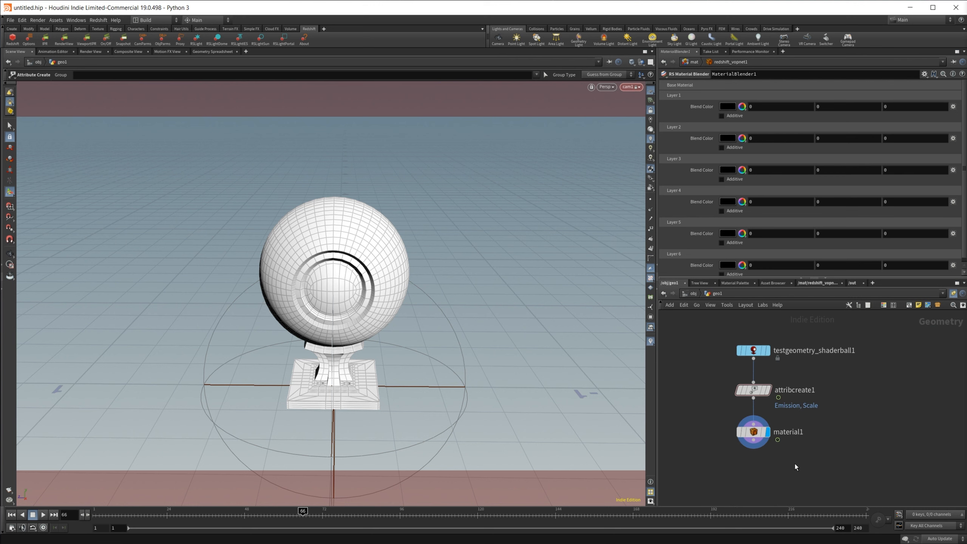
click(756, 394)
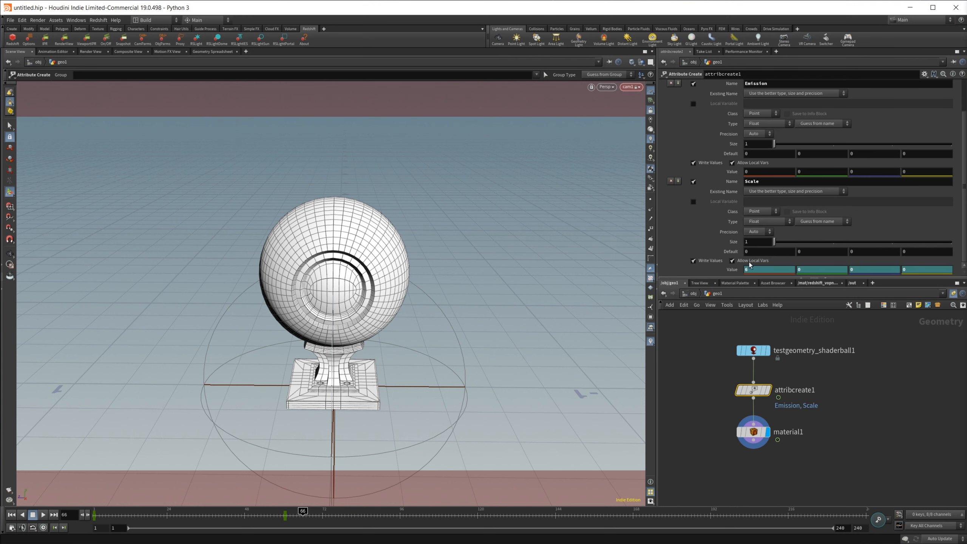
scroll(752, 175, up, 1)
click(767, 146)
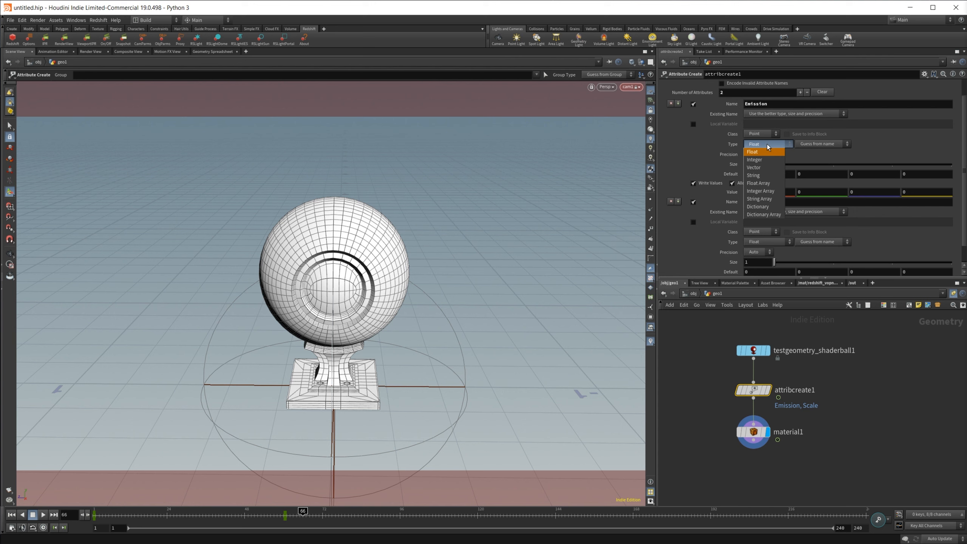
click(758, 169)
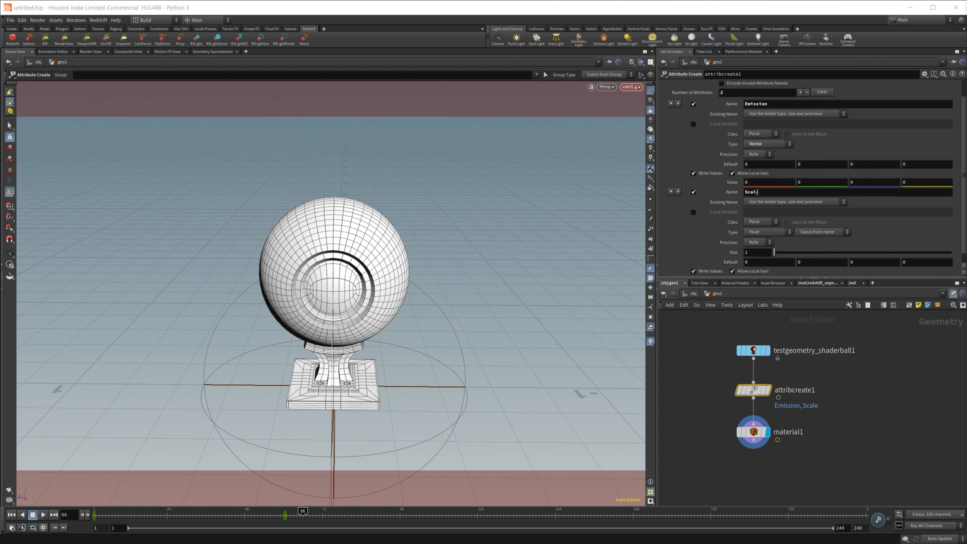
Step: Set the Emission attribute value to 1, 1, 1 and keyframe it at frame 127
middle_drag(820, 450, 844, 449)
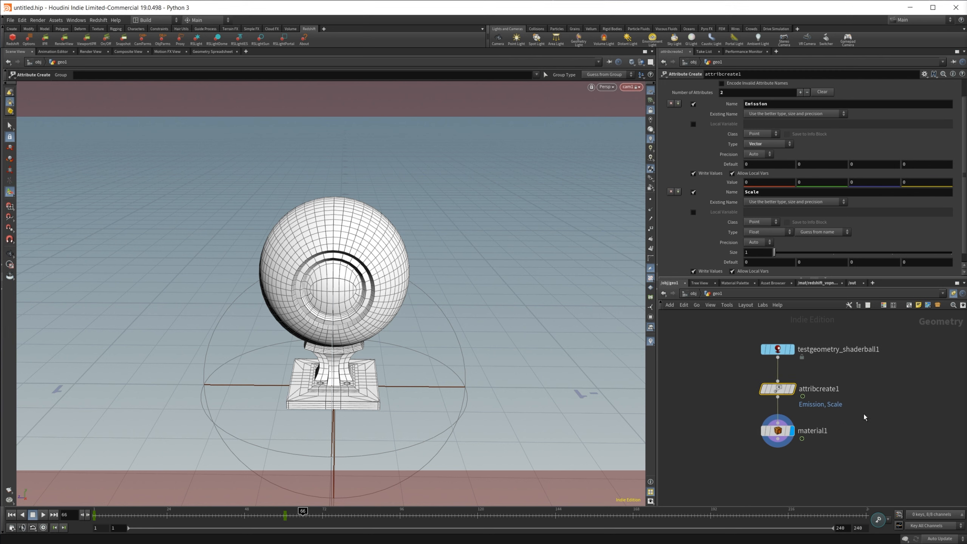
drag(294, 513, 286, 514)
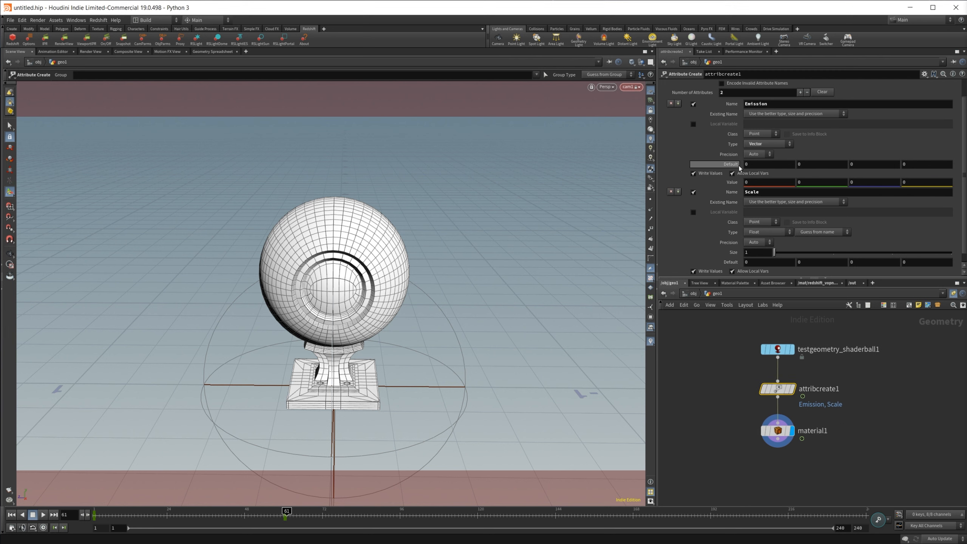
alt+click(730, 183)
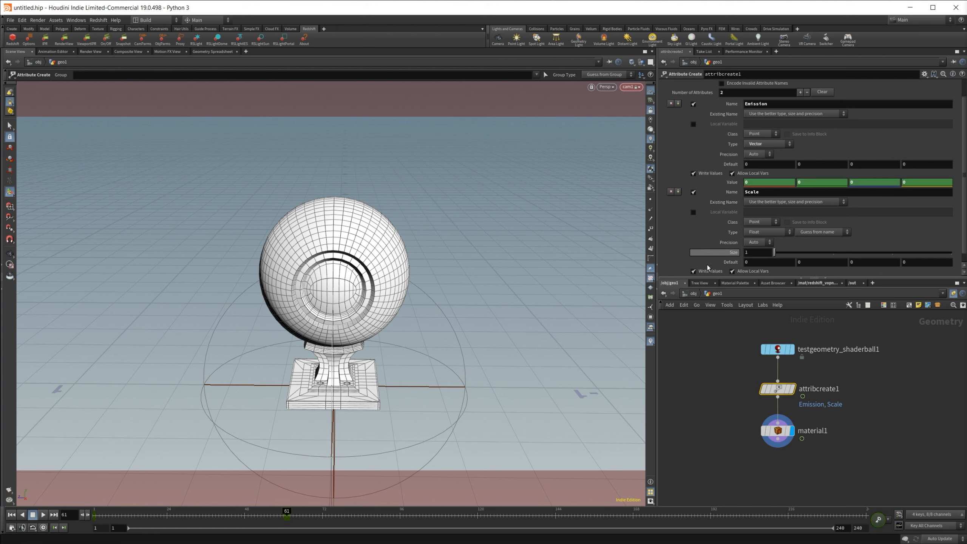
click(765, 183)
text(11)
key(BackSpace)
key(Tab)
text(1)
key(Tab)
text(1)
key(Return)
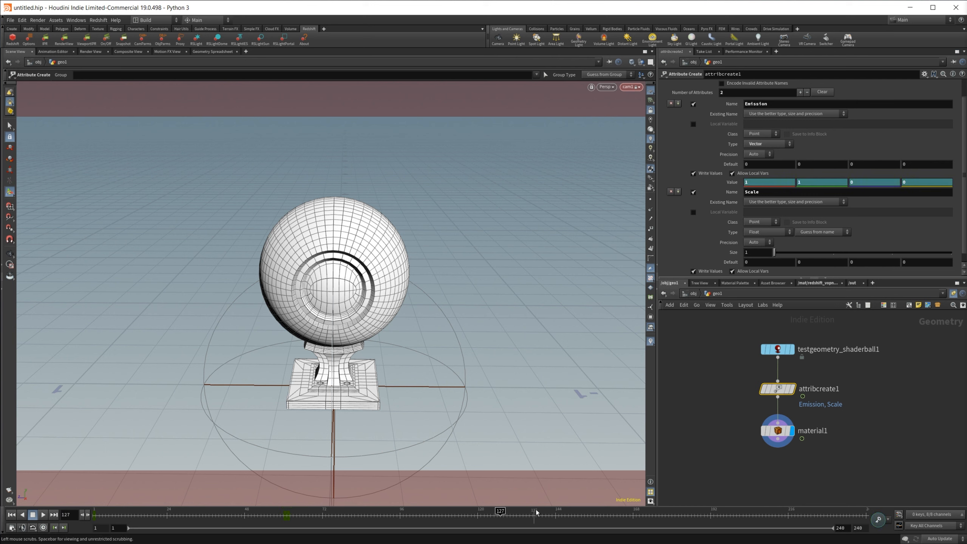
drag(754, 182, 707, 186)
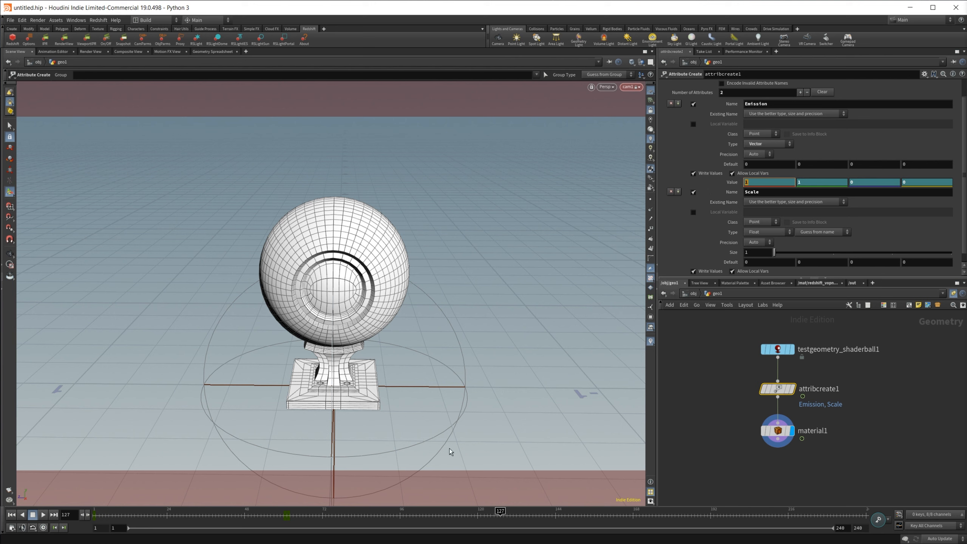
alt+click(720, 185)
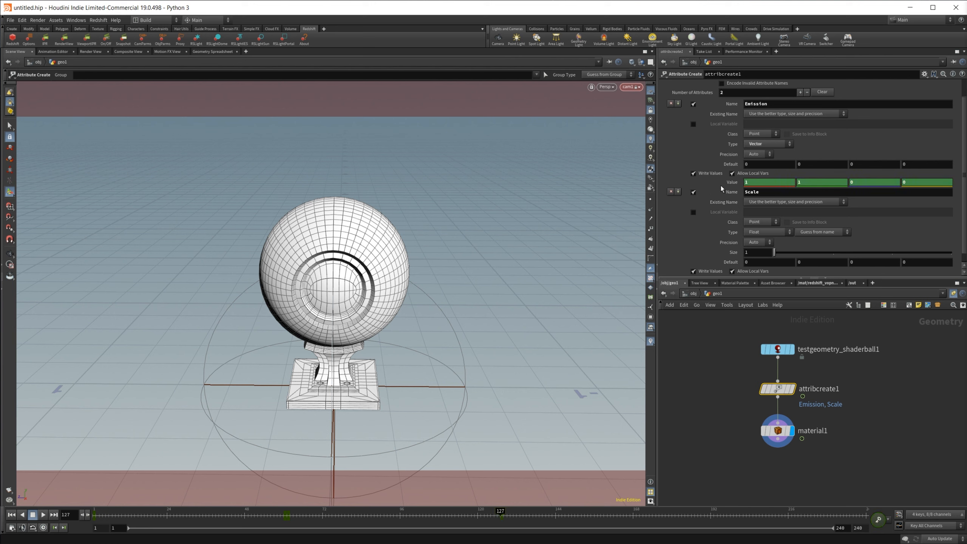
Step: Keyframe the Emission attribute value at 0, 0, 0 on frame 61 and scrub the timeline
click(287, 514)
drag(757, 183, 654, 186)
text(0)
key(Tab)
text(0)
key(Tab)
key(Return)
drag(286, 511, 501, 518)
drag(857, 183, 818, 185)
key(Return)
drag(494, 517, 393, 514)
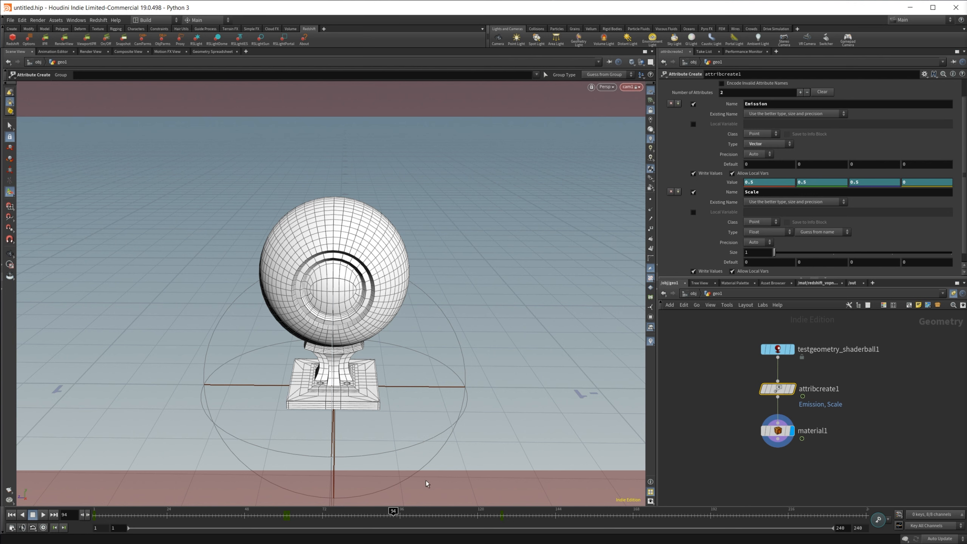
drag(389, 515, 364, 514)
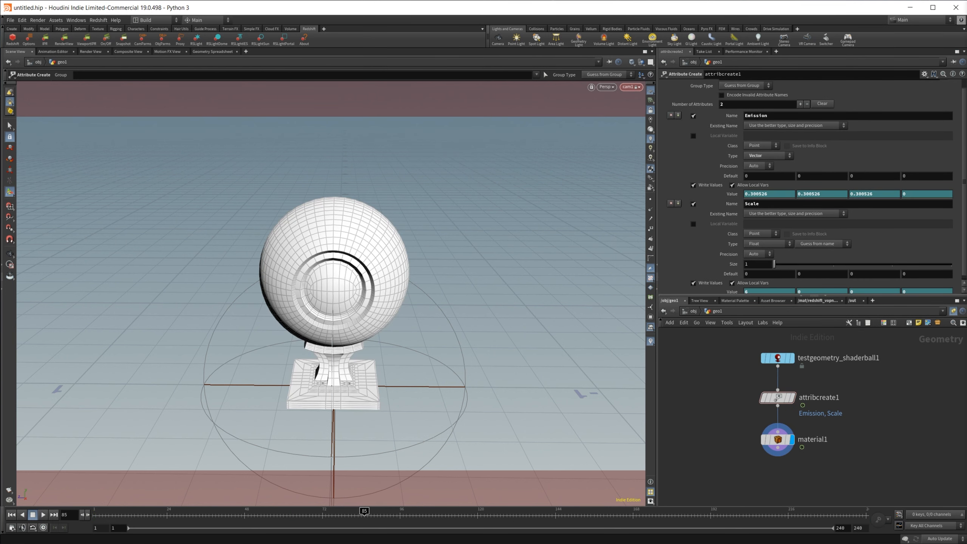
Step: Set MaterialBlender1's Layer 1 blend color to 0.85 grey
click(817, 300)
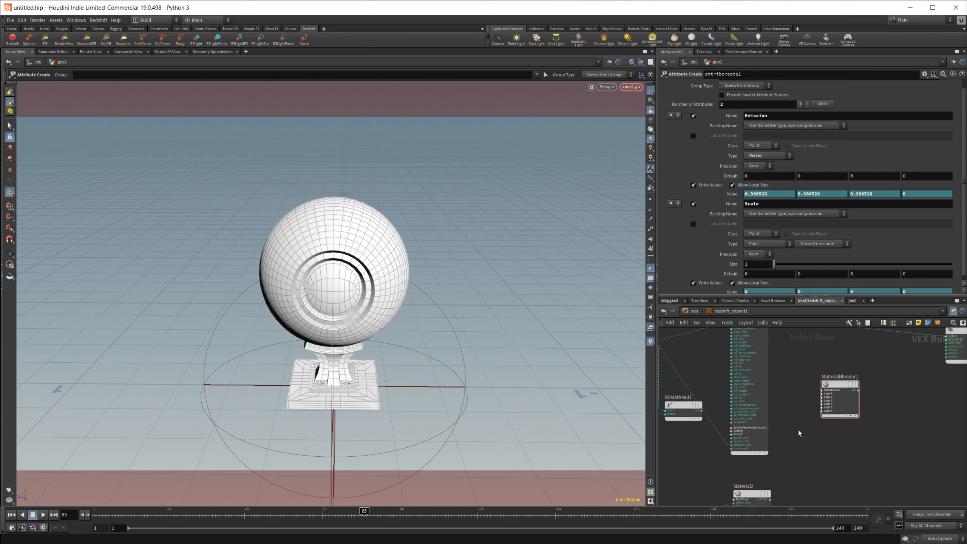
click(841, 392)
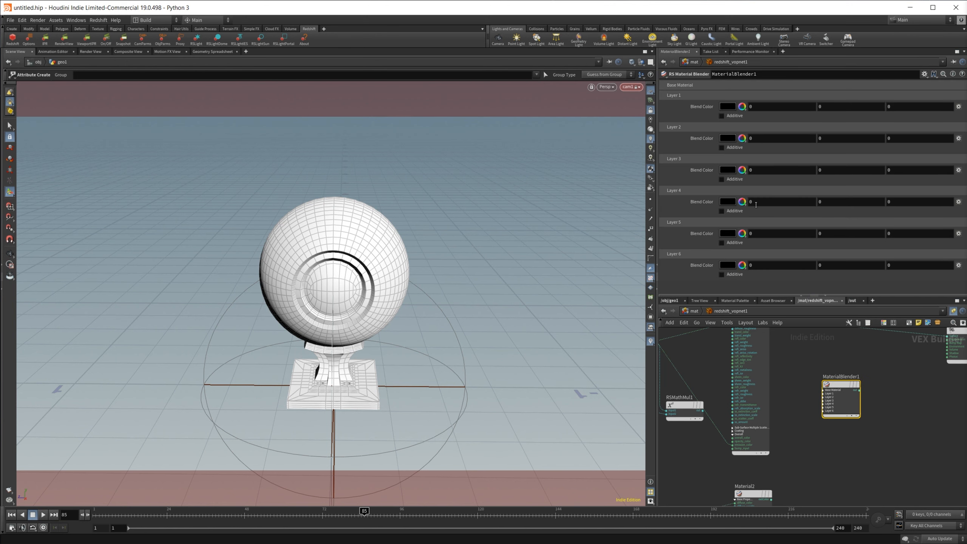
click(733, 107)
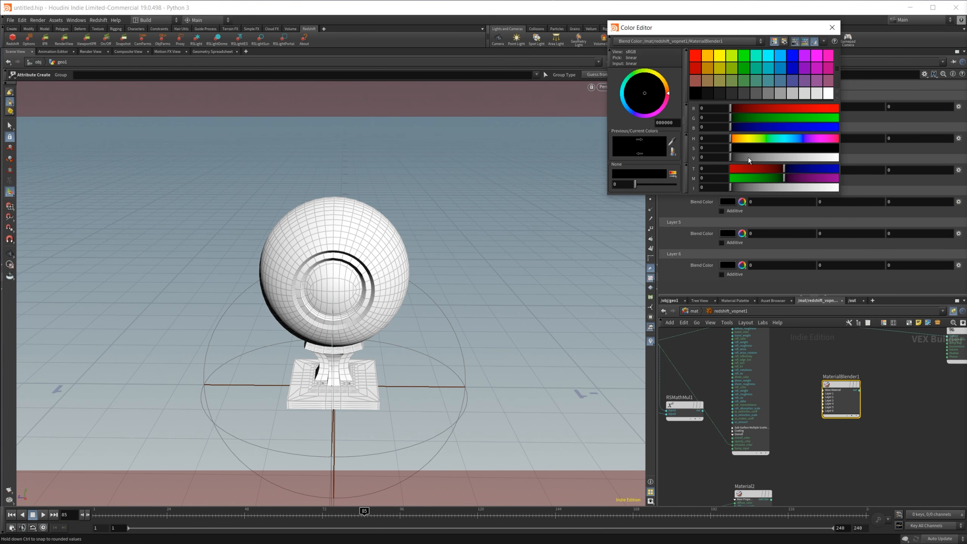
drag(748, 157, 791, 158)
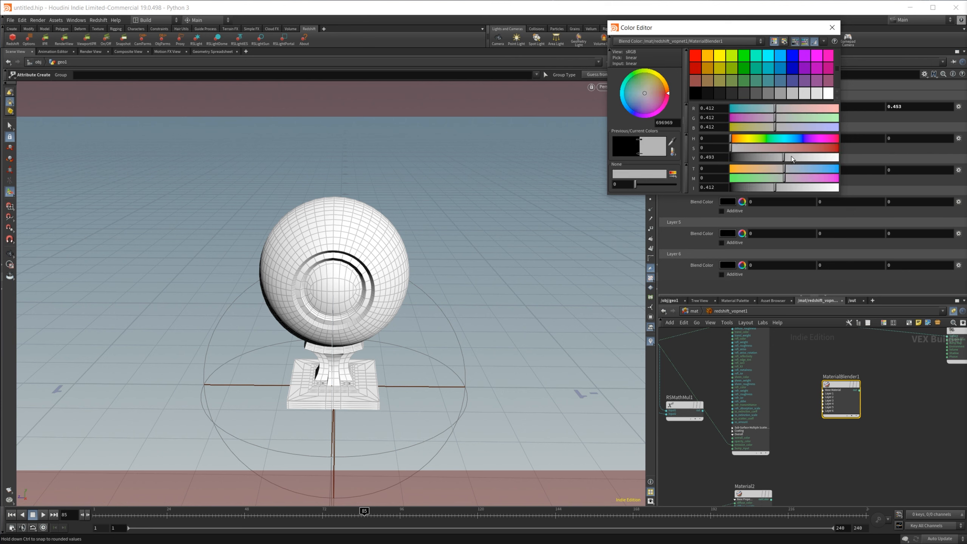
click(826, 30)
Step: Connect Material2's output to MaterialBlender1's layerColor1 input
middle_drag(833, 388, 810, 409)
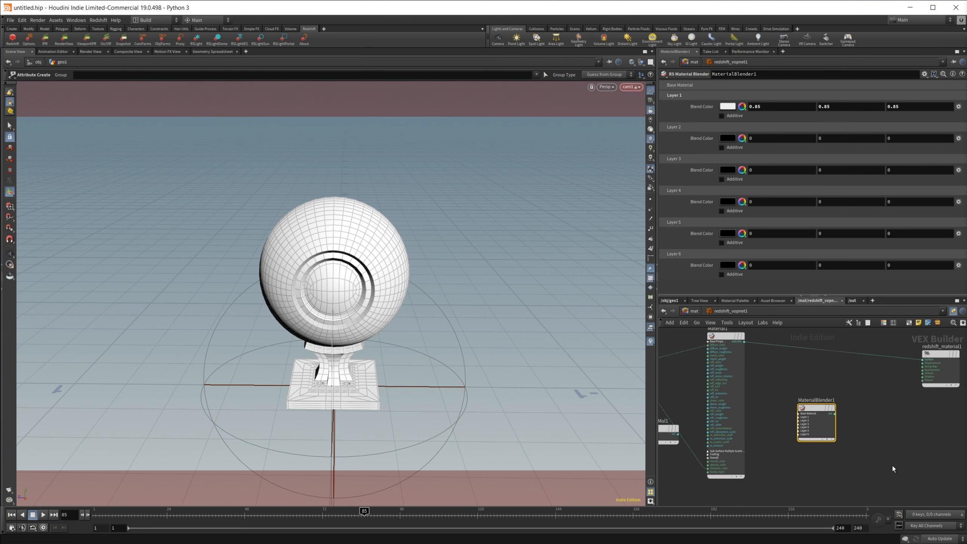
mouse_move(809, 410)
drag(810, 409, 823, 351)
middle_drag(796, 449, 820, 367)
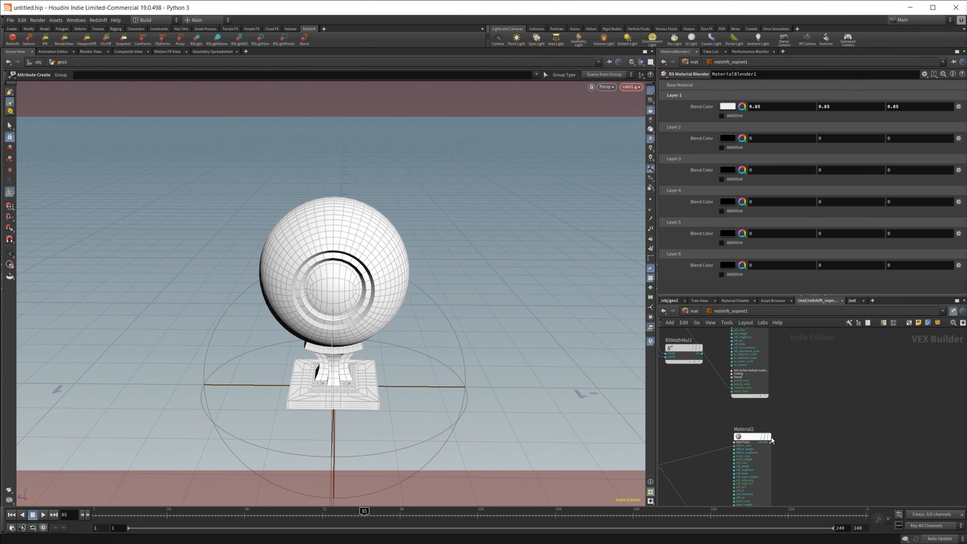
middle_drag(790, 424, 774, 456)
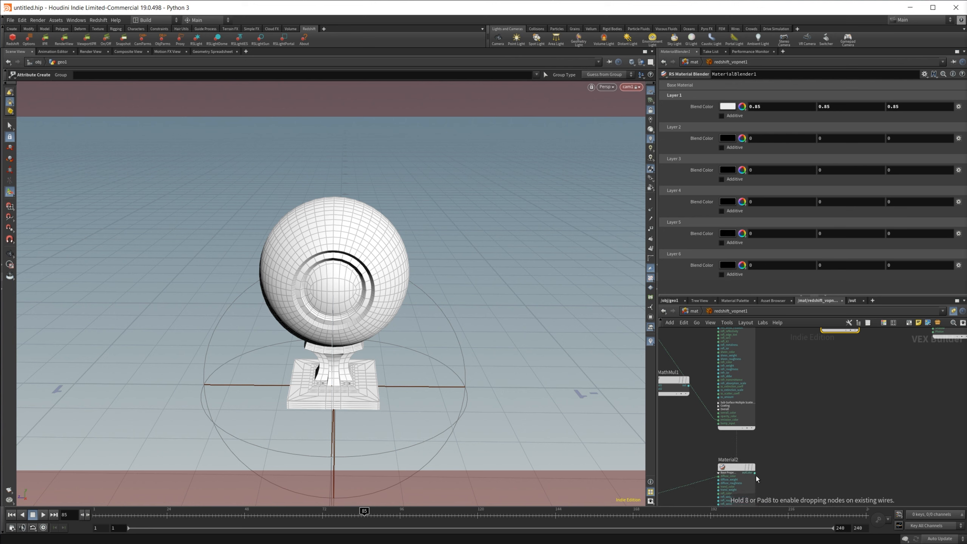
click(755, 476)
middle_drag(801, 374, 777, 426)
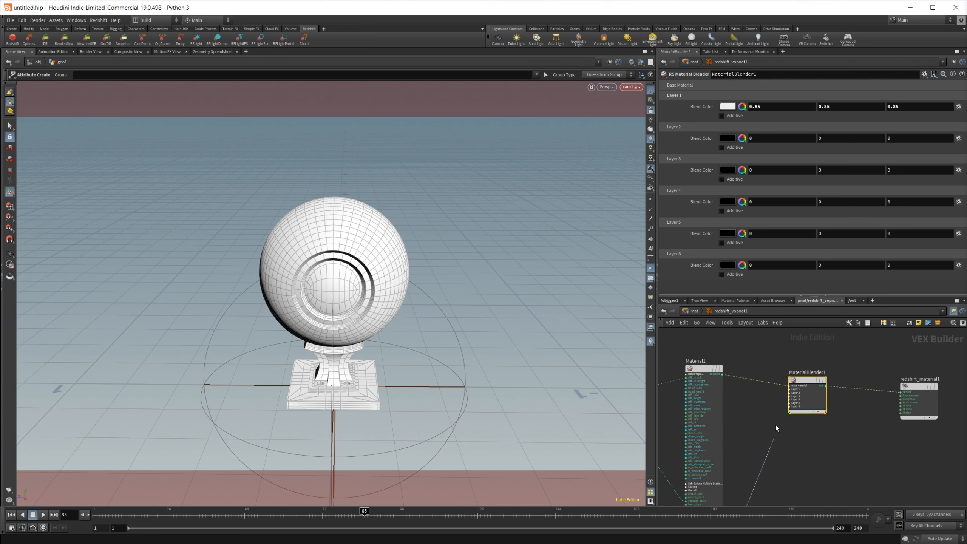
click(795, 389)
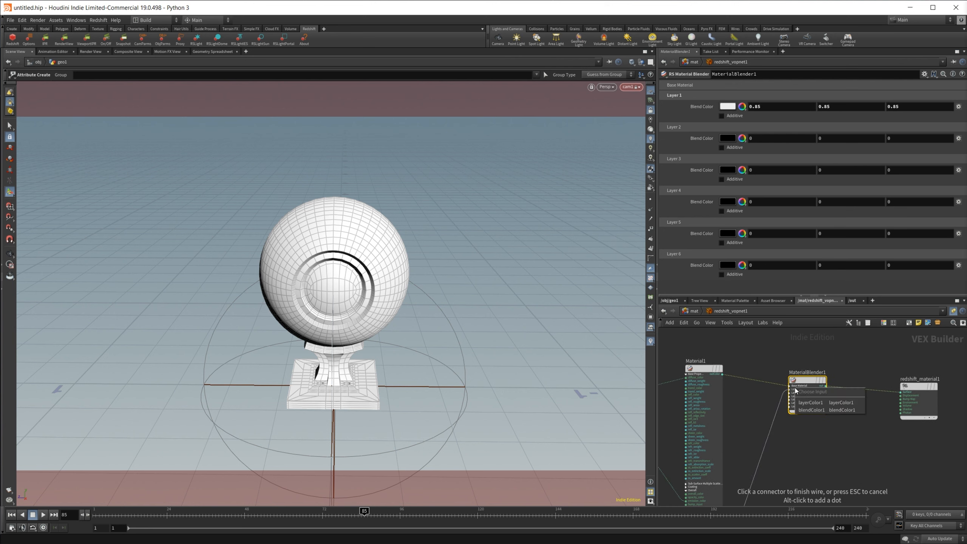
click(830, 406)
Step: Set Material2's Emission Weight to 6
drag(803, 385, 816, 401)
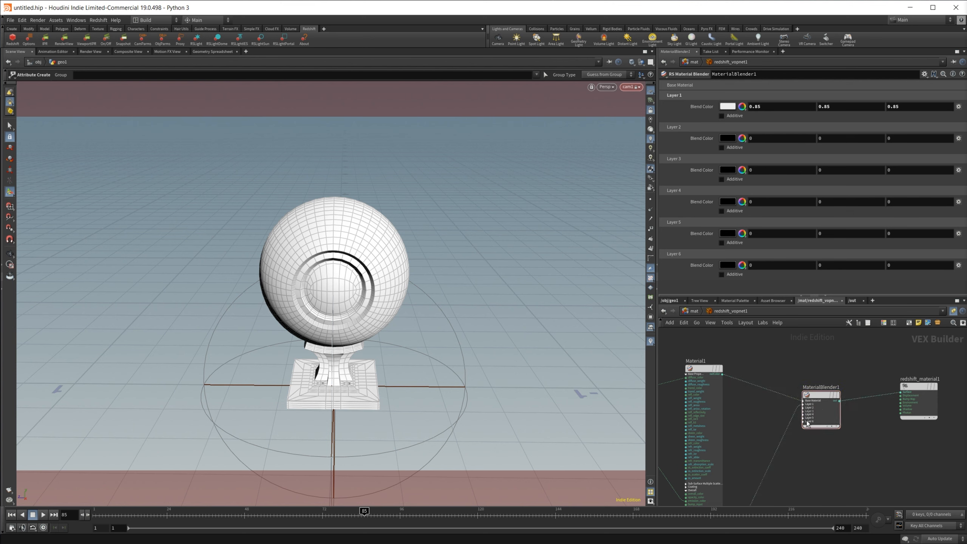
middle_drag(795, 458, 849, 355)
middle_drag(776, 496, 811, 427)
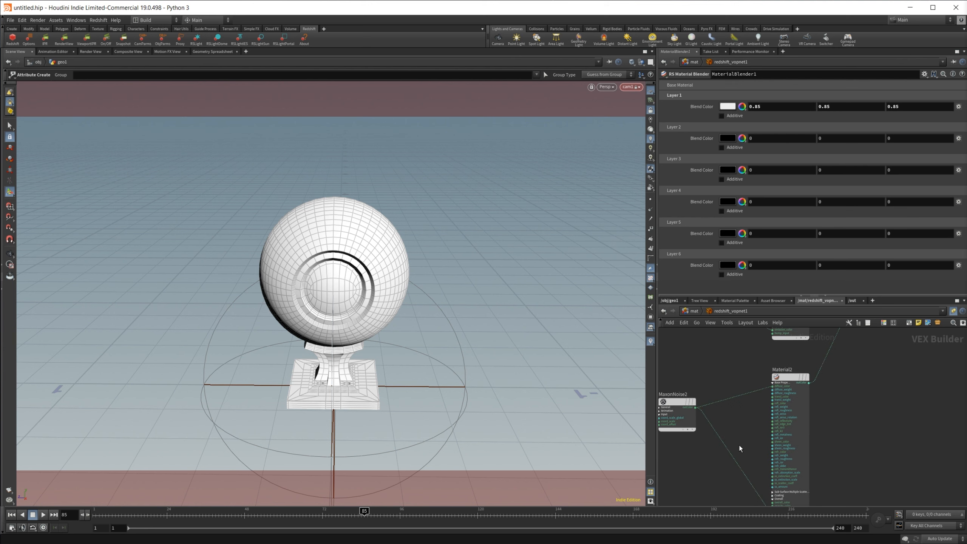
middle_drag(738, 445, 728, 405)
click(777, 344)
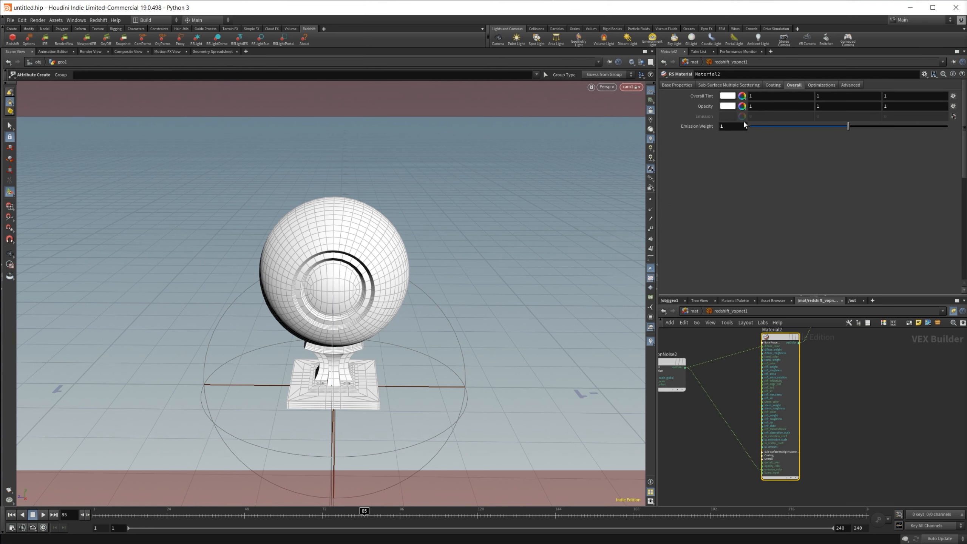
click(728, 127)
text(6)
key(Return)
Step: Add an RS Point Attribute node and set its Attribute Name to Emission
middle_drag(853, 381, 760, 496)
middle_drag(811, 364, 832, 394)
key(Tab)
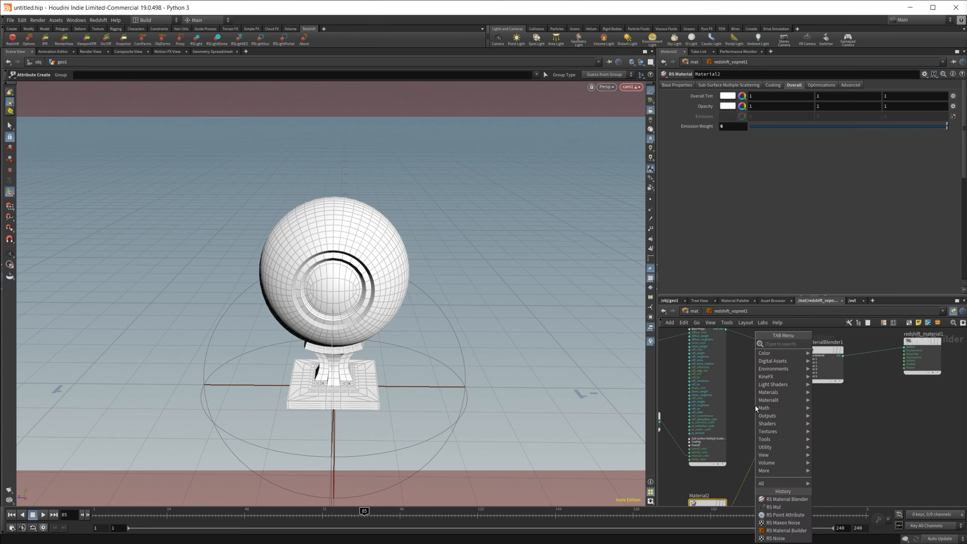
text(rs pou)
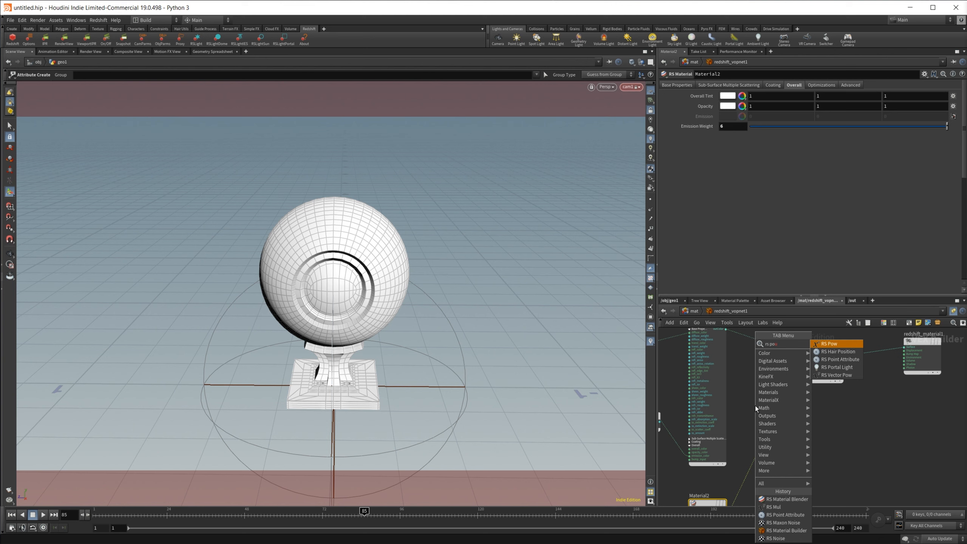
key(Down)
key(Down)
key(Return)
click(756, 406)
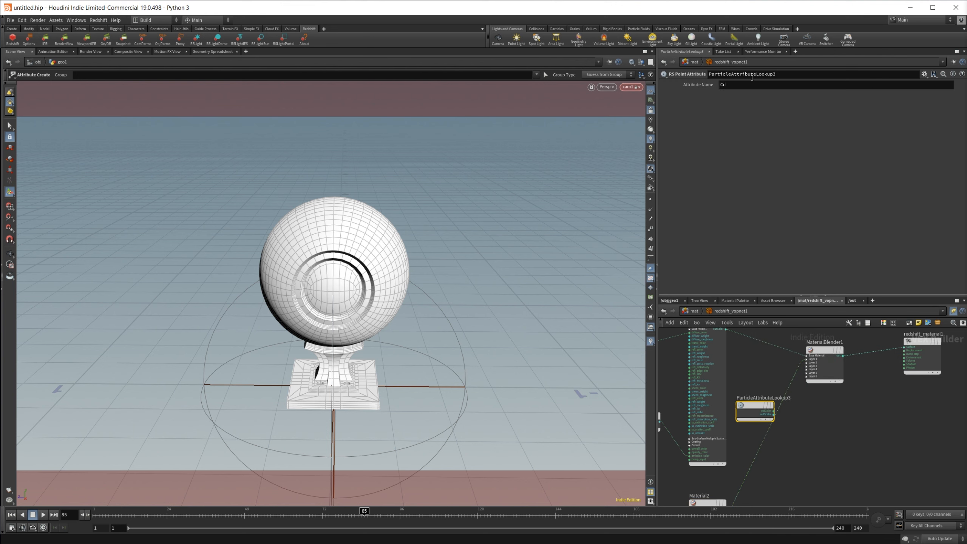
drag(742, 85, 697, 97)
text(Emission)
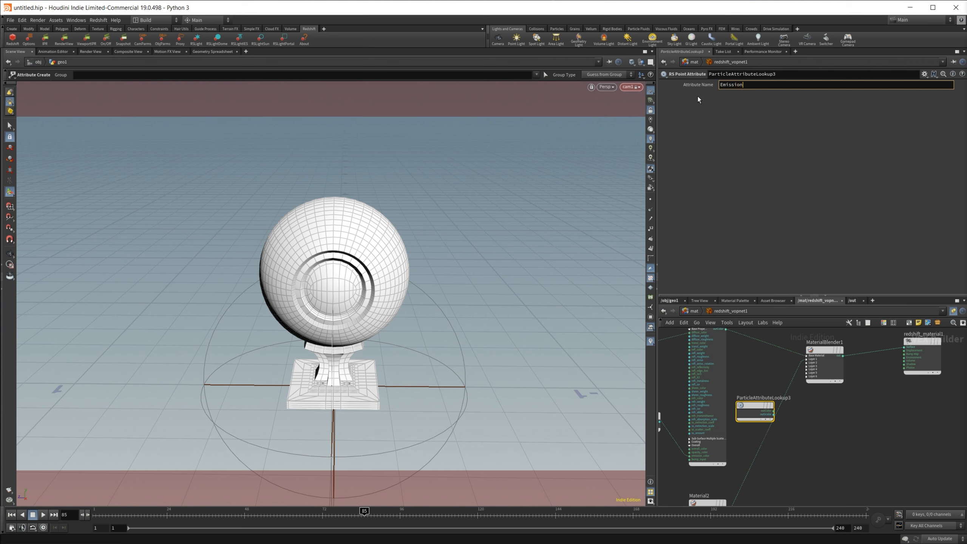
key(Return)
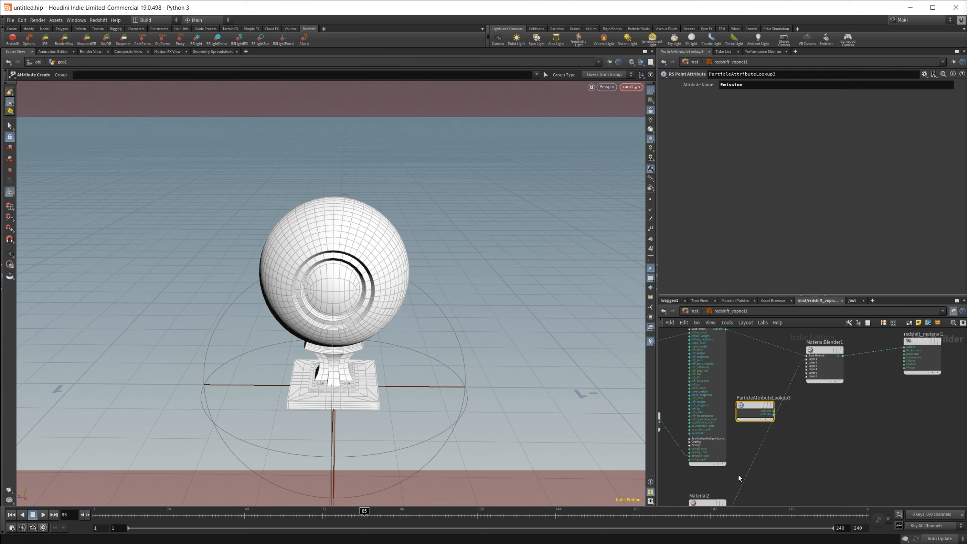
Step: Wire the point attribute node's output into MaterialBlender1's Layer 1 blend color input
scroll(817, 434, up, 2)
click(803, 344)
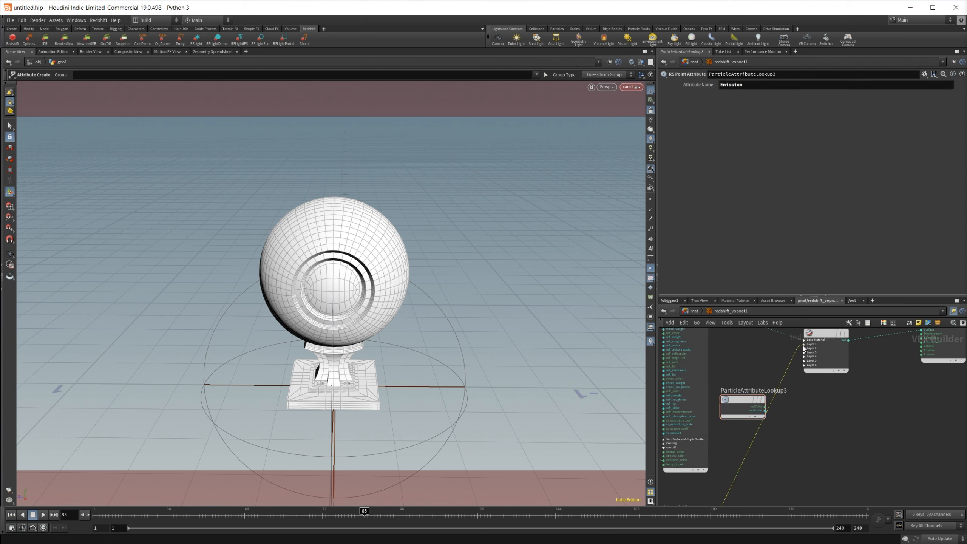
drag(764, 407, 803, 353)
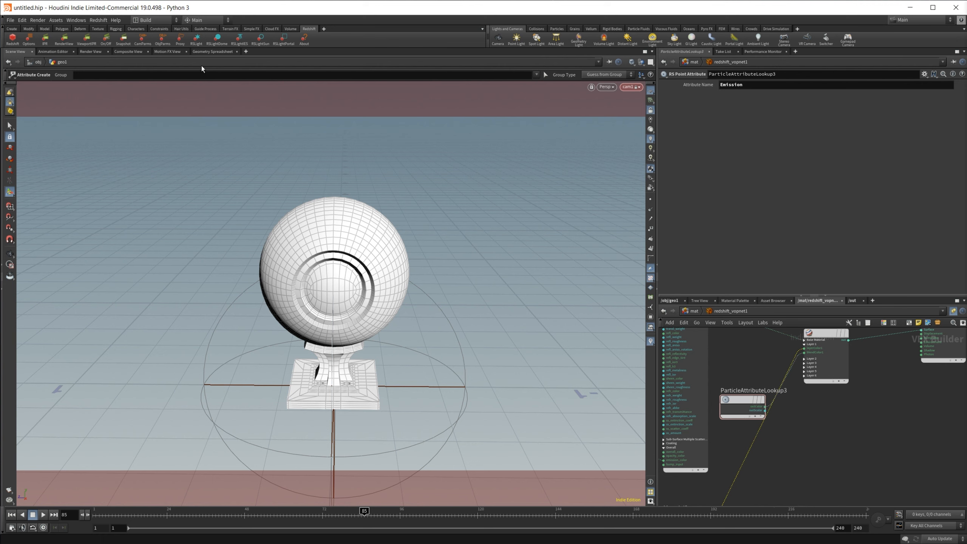
Step: Inspect the Emission point attribute values while moving through the animation to frame 62, and bring up the Redshift render view
click(207, 53)
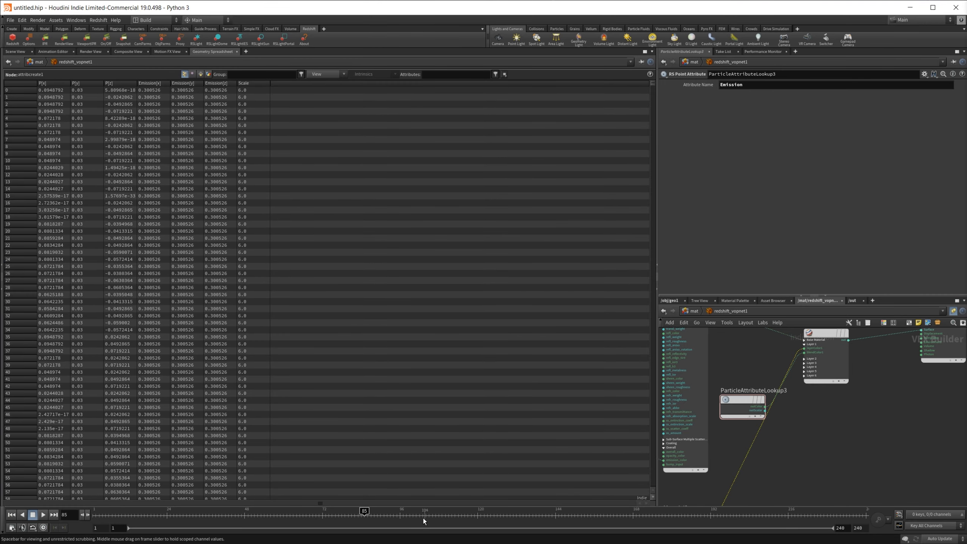
drag(365, 517, 289, 520)
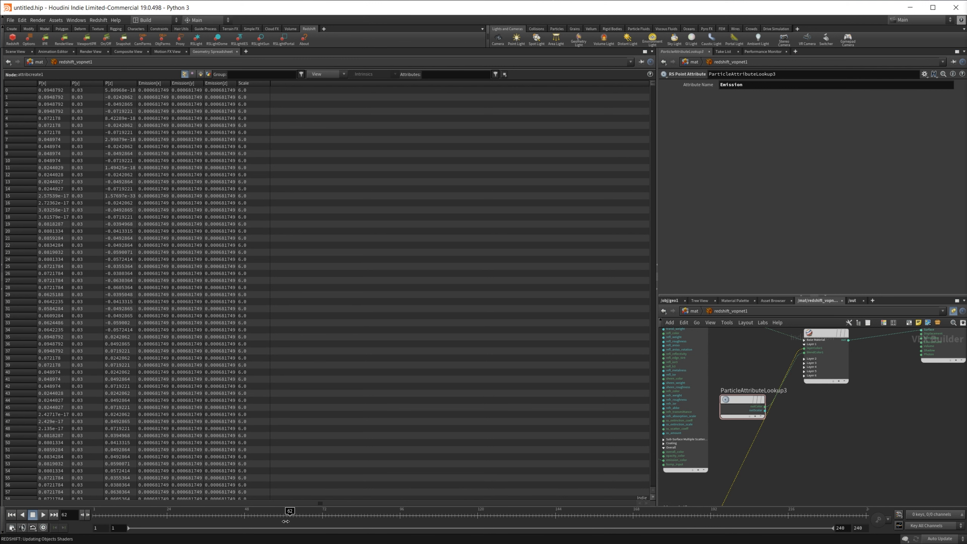
drag(966, 115, 217, 84)
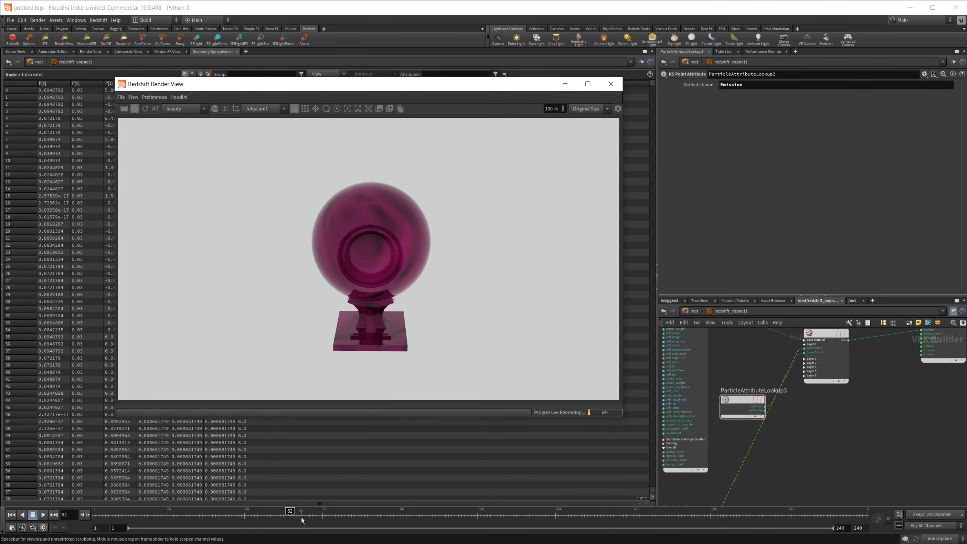
Step: Select Material1, go to frame 122, and re-render the shader ball to preview the blend
middle_drag(785, 388, 821, 443)
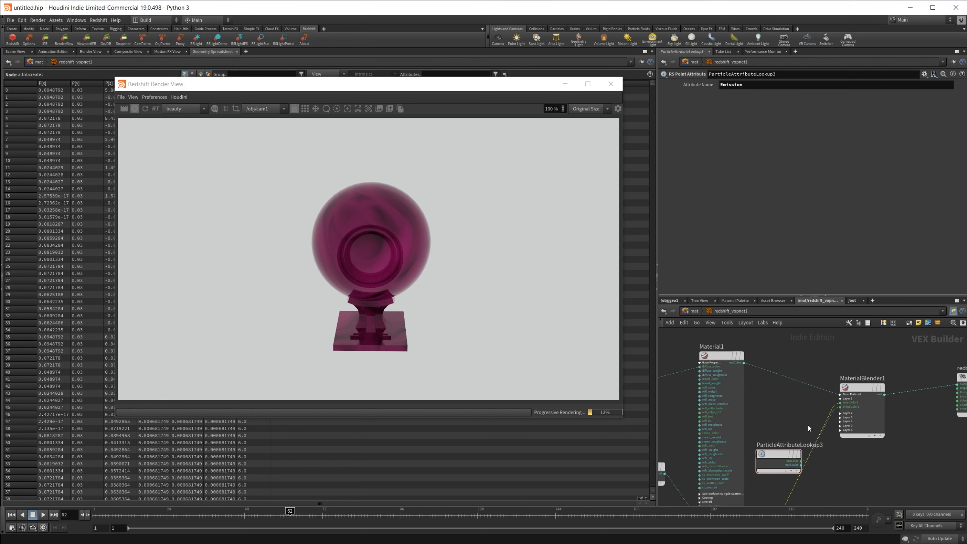
click(715, 359)
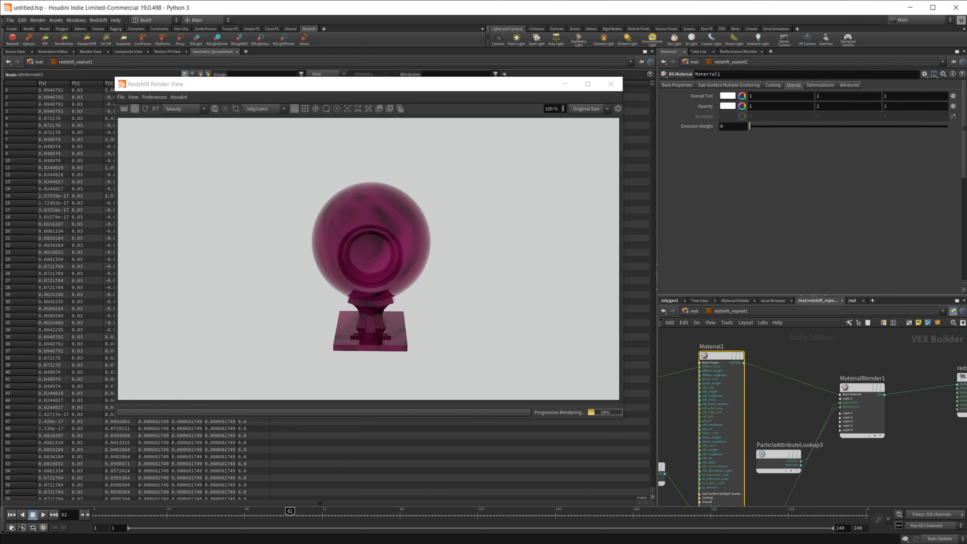
drag(291, 516, 484, 518)
drag(388, 91, 431, 155)
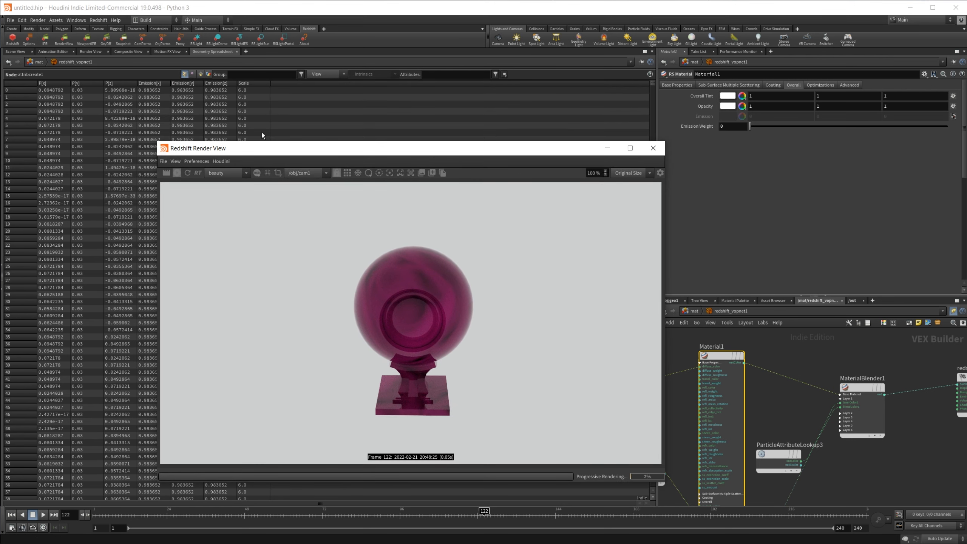
click(188, 173)
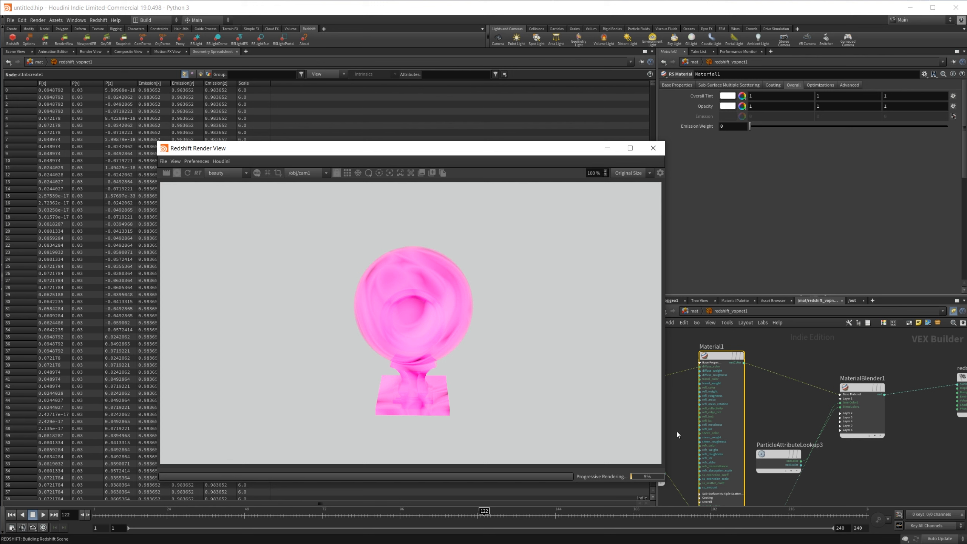
Step: Re-render the shader ball at frames 108, 102, 87 and 76 to check how the emission blend animates
middle_drag(855, 489, 850, 381)
scroll(849, 382, down, 1)
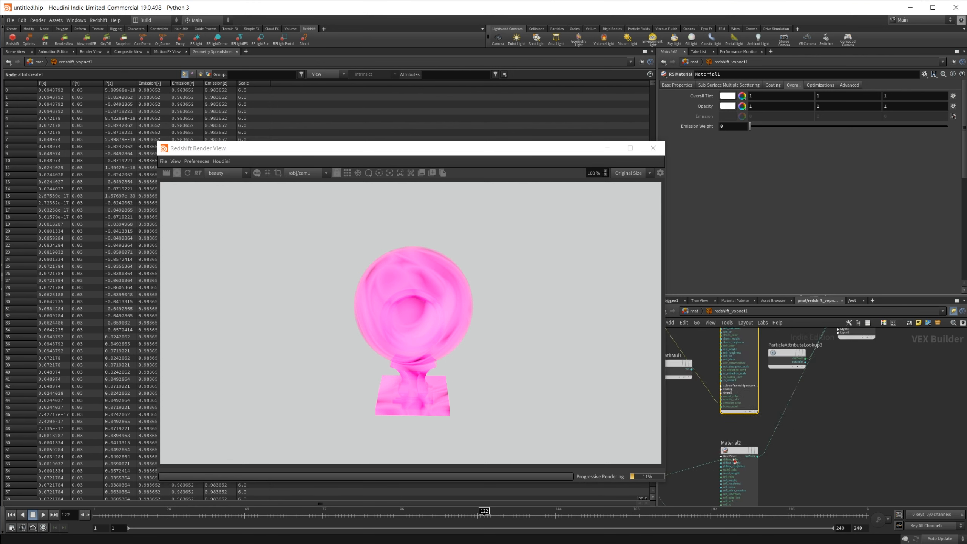
drag(488, 503, 439, 515)
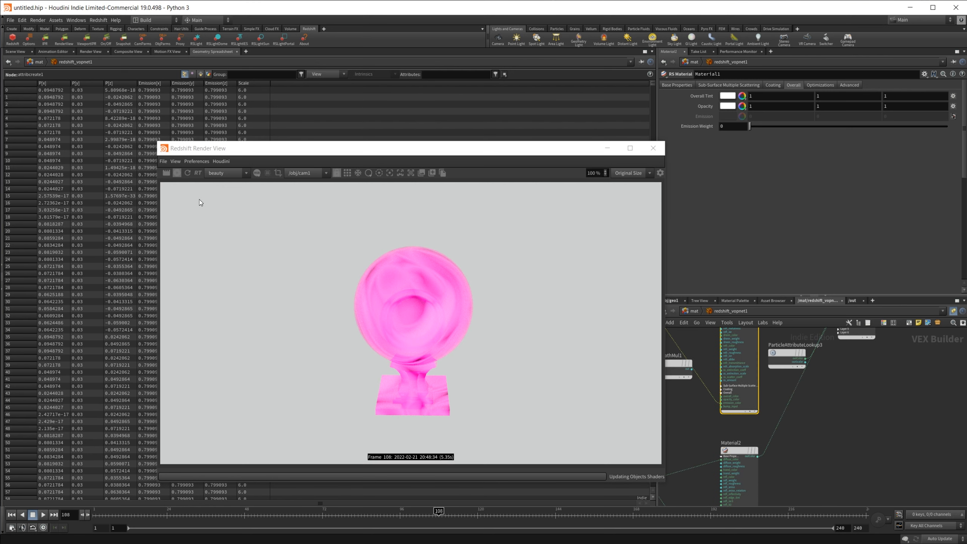
click(419, 514)
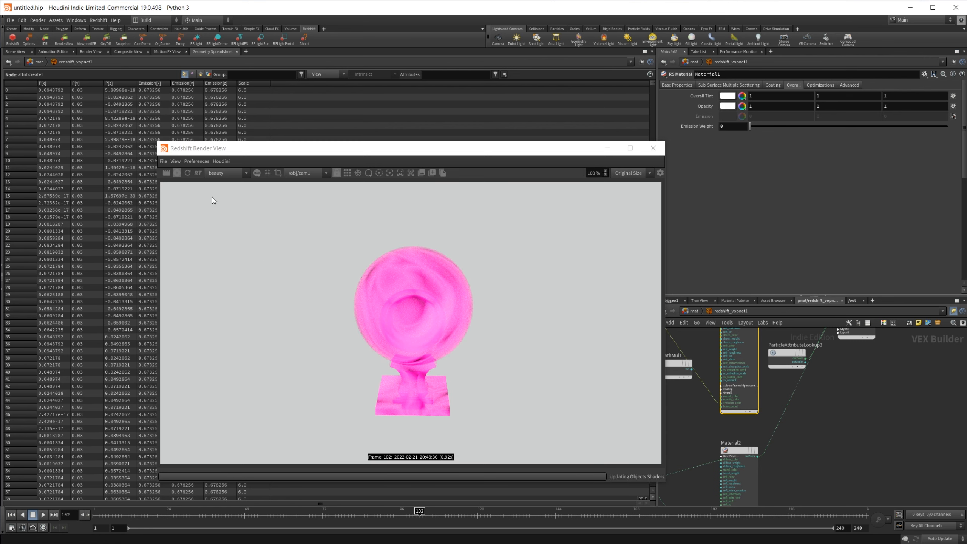
click(188, 173)
click(371, 514)
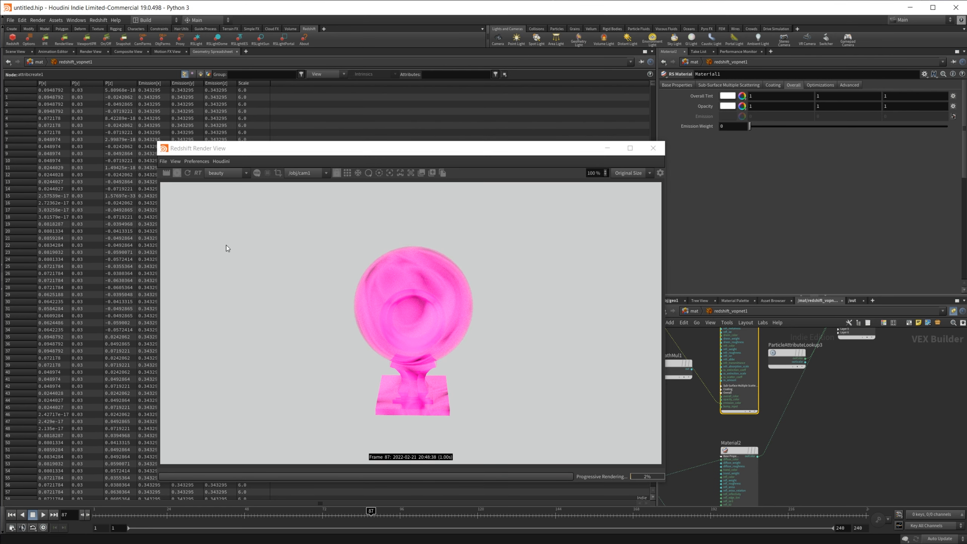
click(188, 173)
click(335, 514)
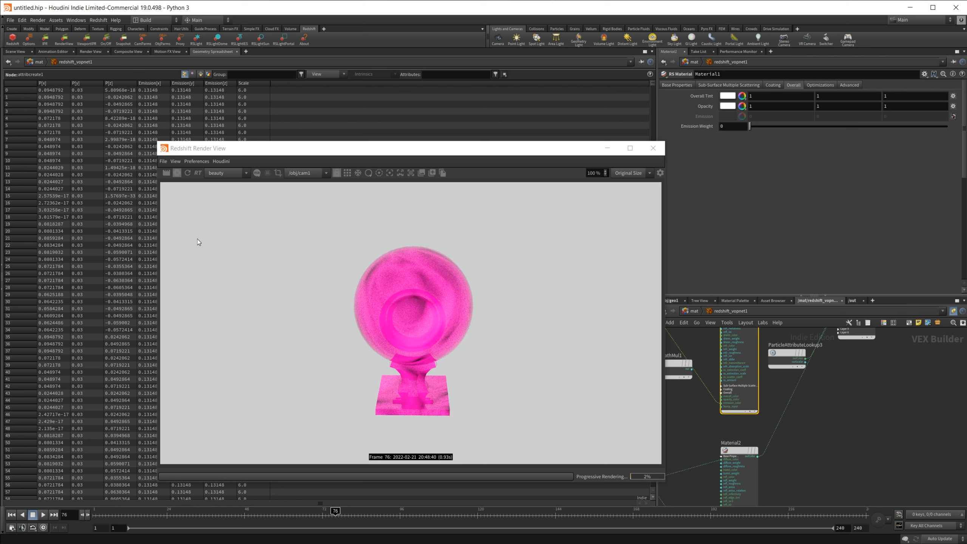
click(188, 173)
Step: Select Material2 and compare renders at frames 66 and 77, then move the playhead to frame 44
scroll(692, 440, down, 2)
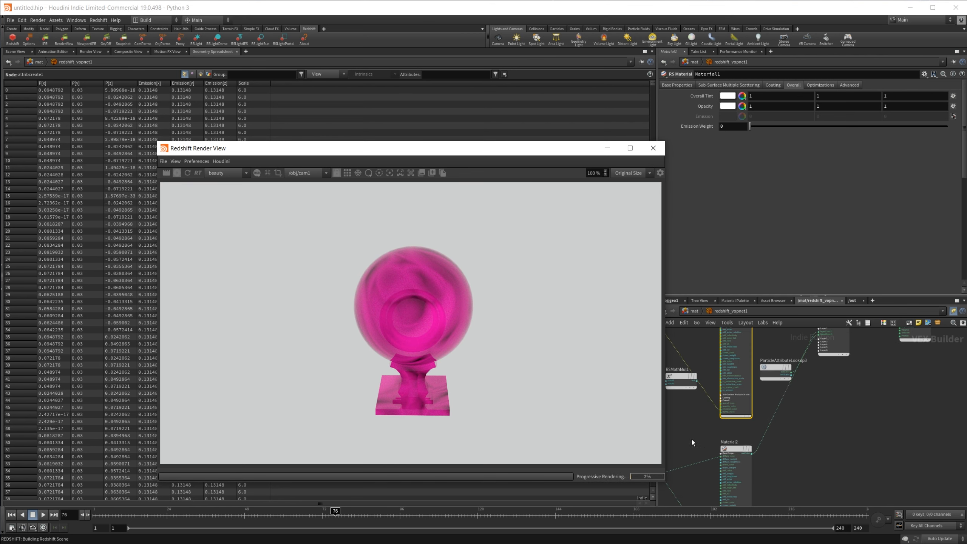
middle_drag(683, 452, 796, 452)
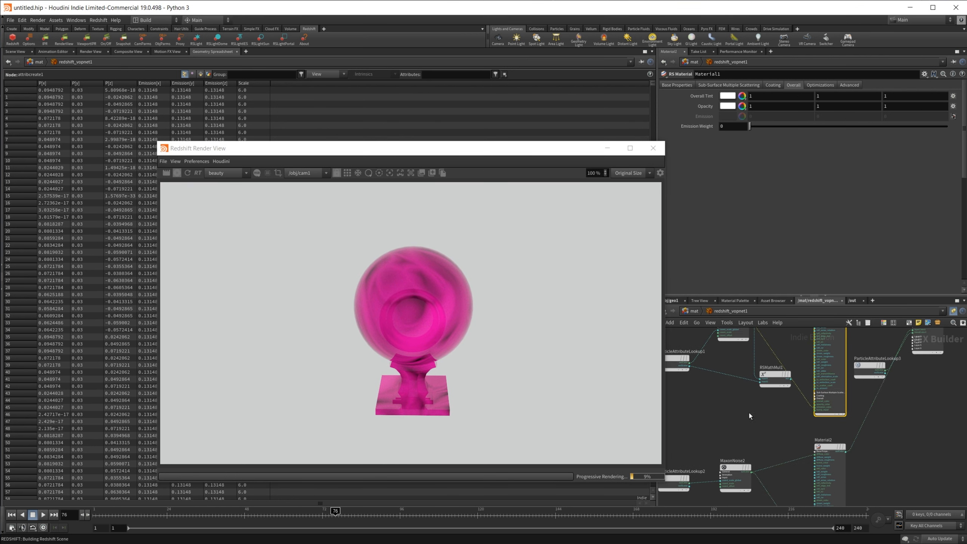
click(820, 445)
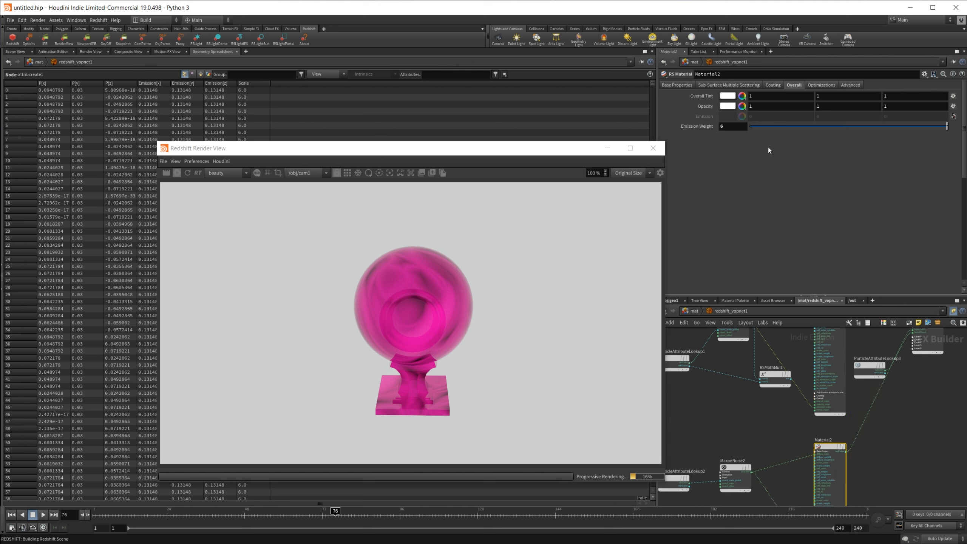
drag(335, 516, 302, 514)
click(188, 173)
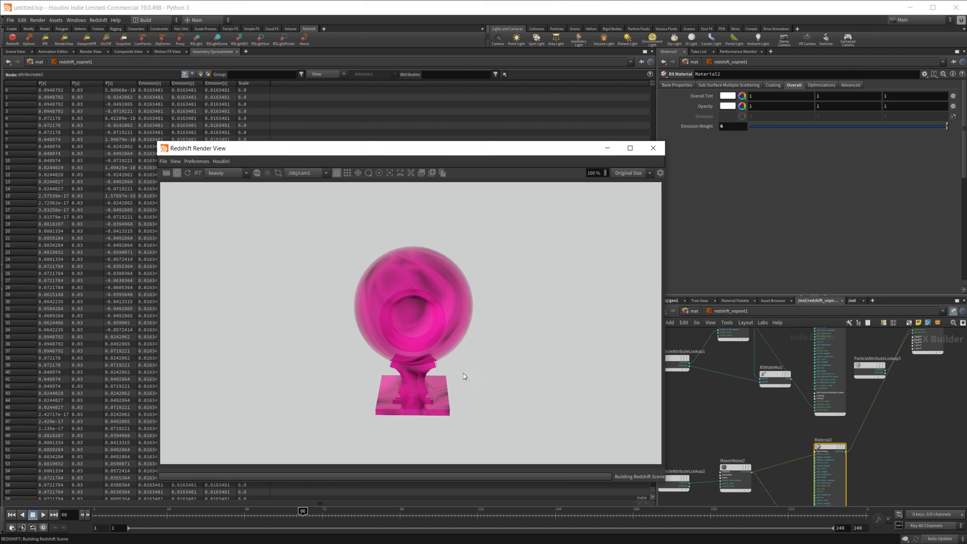
click(339, 515)
click(188, 172)
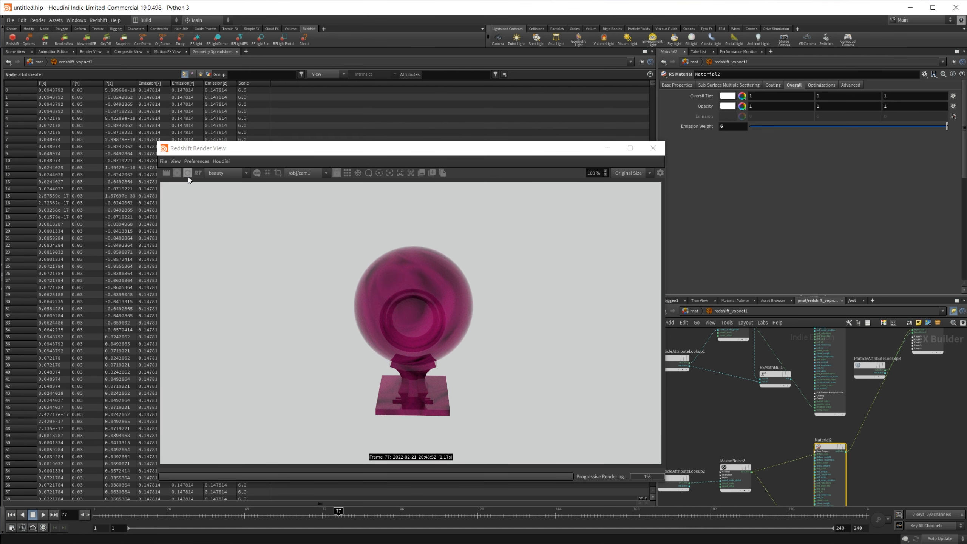
middle_drag(932, 338, 869, 371)
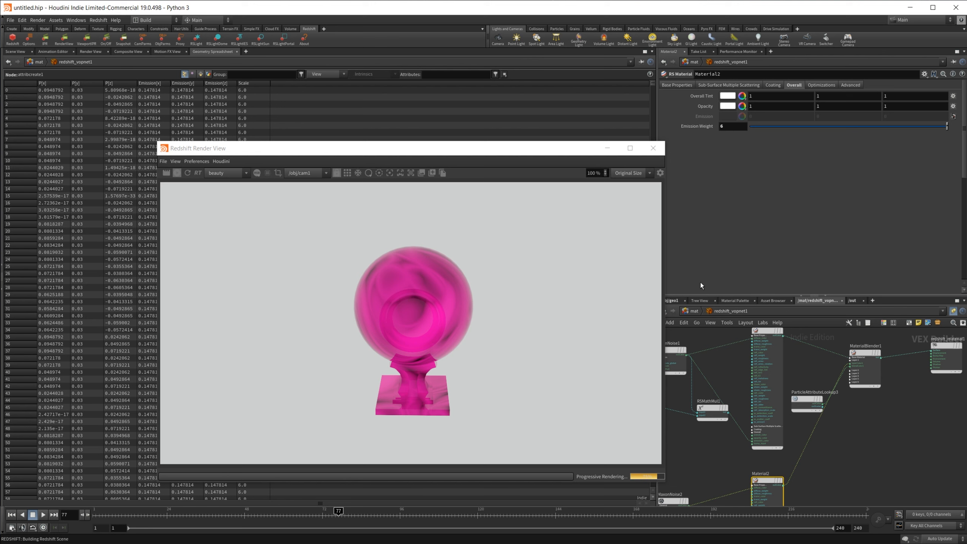
middle_drag(823, 451, 835, 453)
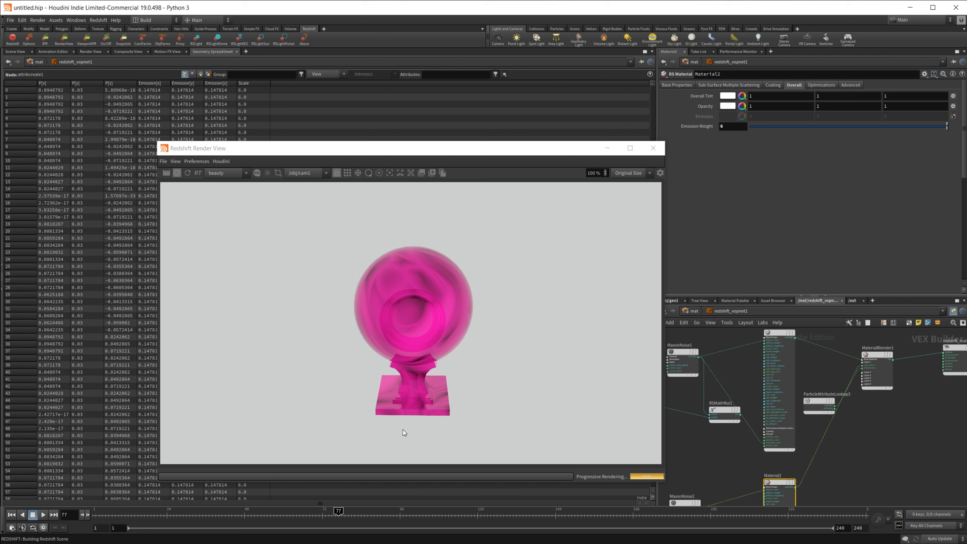
drag(330, 511, 232, 510)
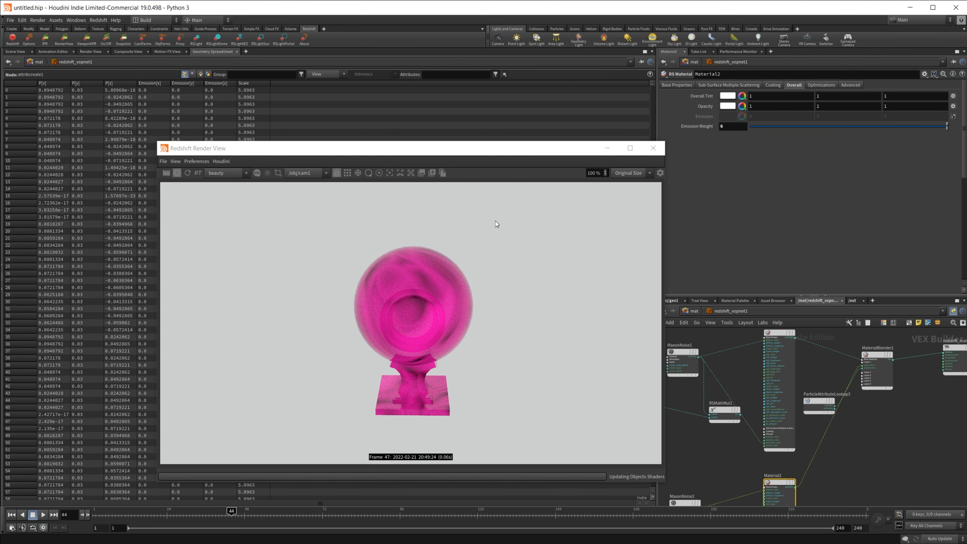